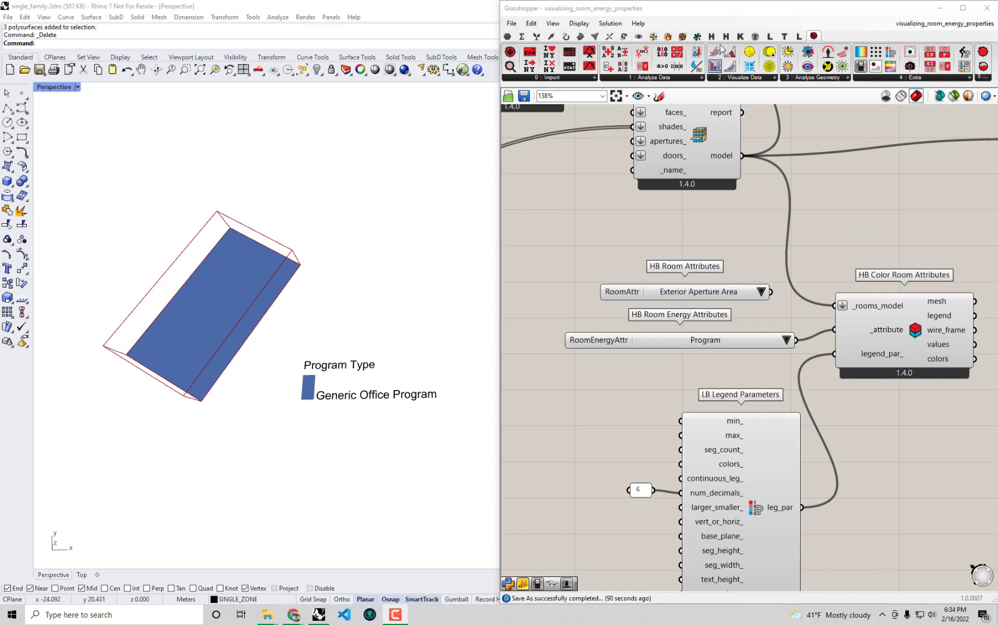
Maximize the Grasshopper window to fill the screen
left_click_drag(720, 15, 667, 1)
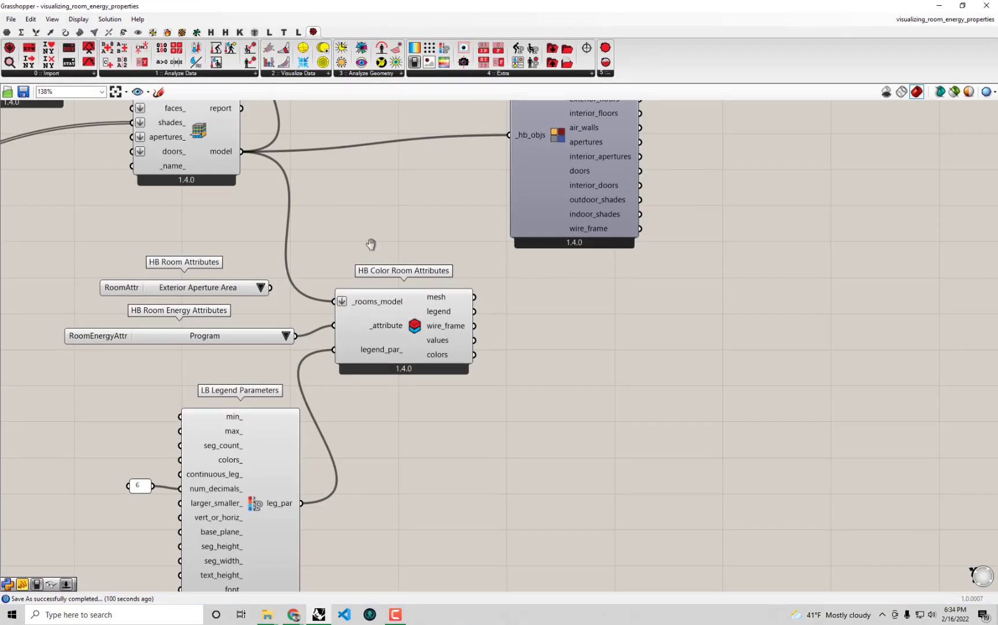
scroll(688, 323, "down", 3)
scroll(357, 219, "up", 2)
scroll(357, 219, "up", 5)
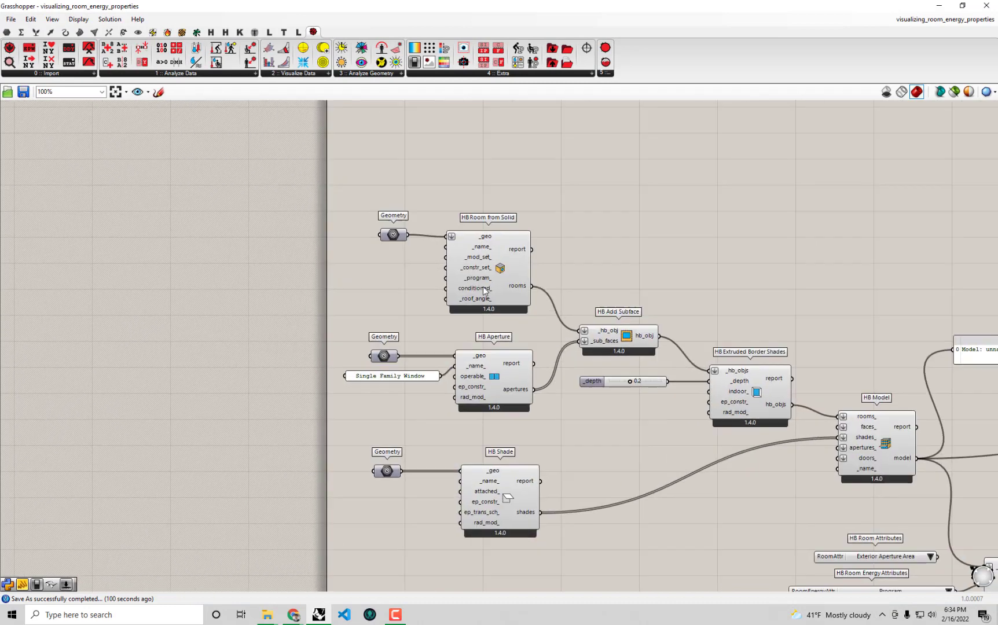
Nudge HB Room from Solid and shift the upper Geometry component up and left
left_click(499, 314)
left_click_drag(499, 313, 502, 317)
left_click_drag(587, 384, 394, 191)
left_click(602, 277)
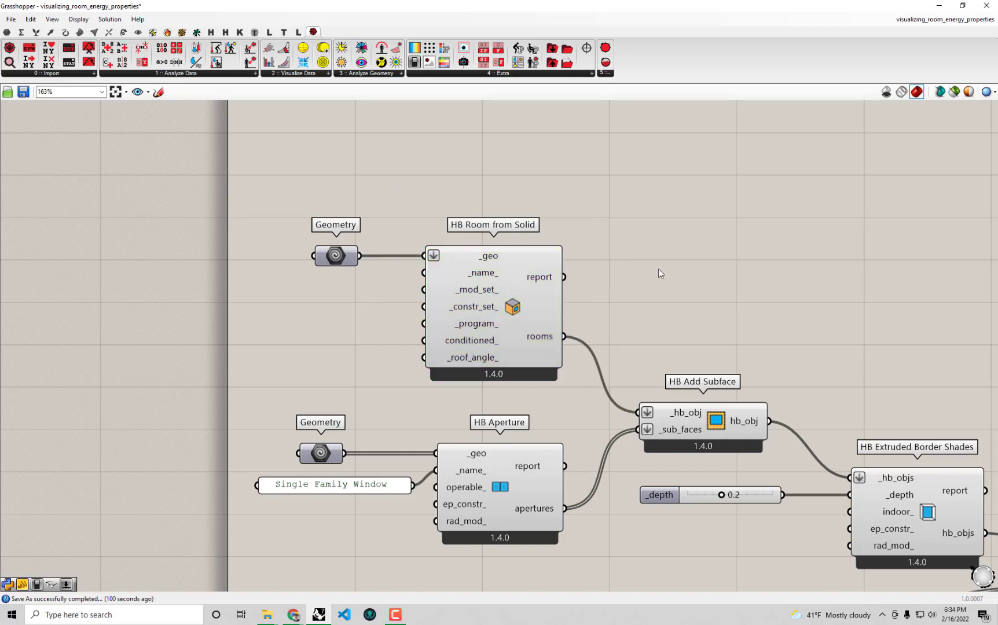
scroll(544, 272, "up", 1)
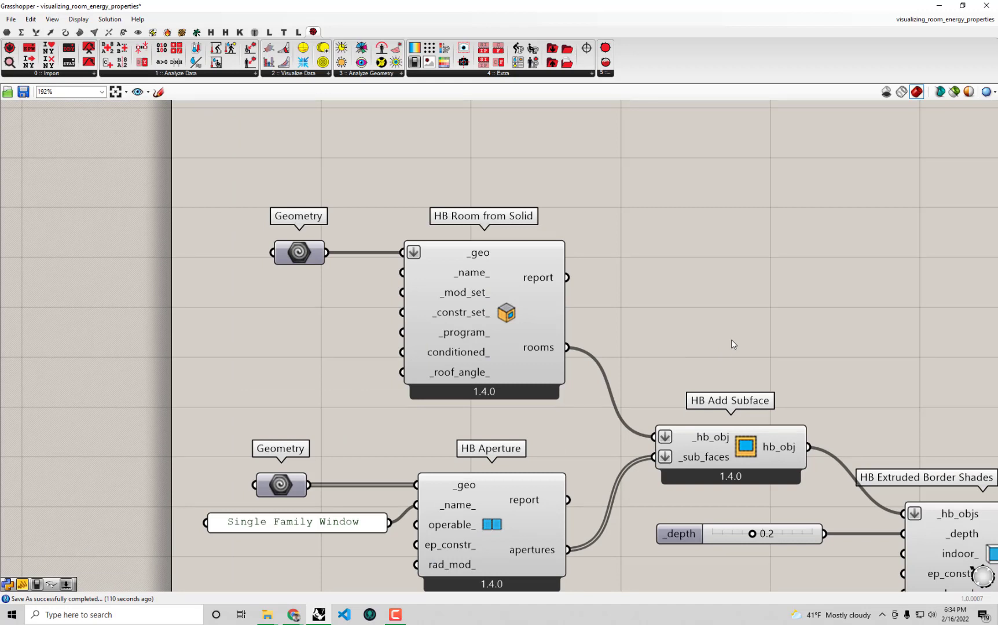
left_click_drag(307, 259, 300, 219)
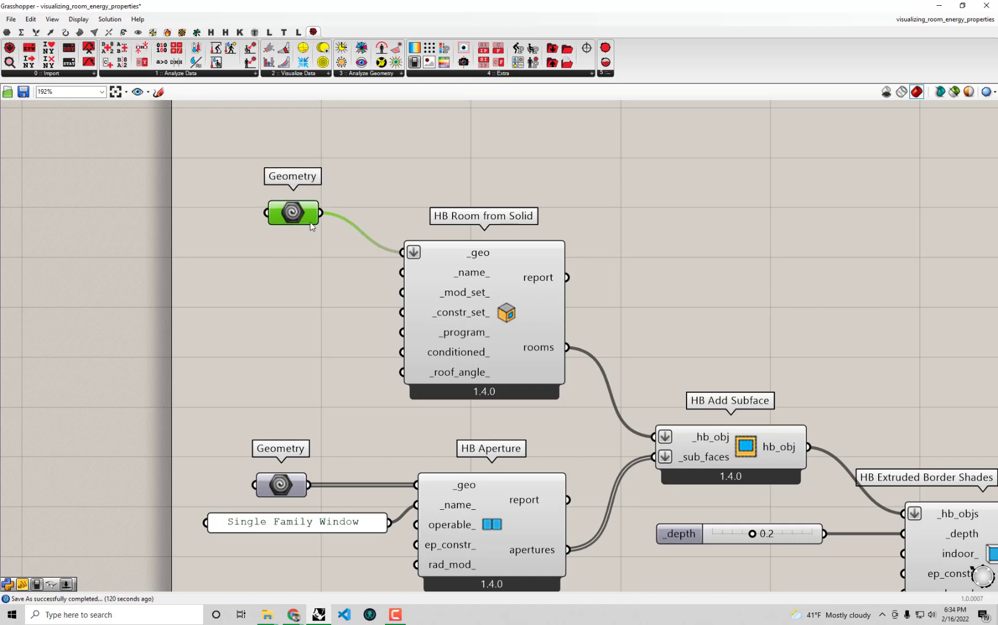
scroll(449, 356, "up", 1)
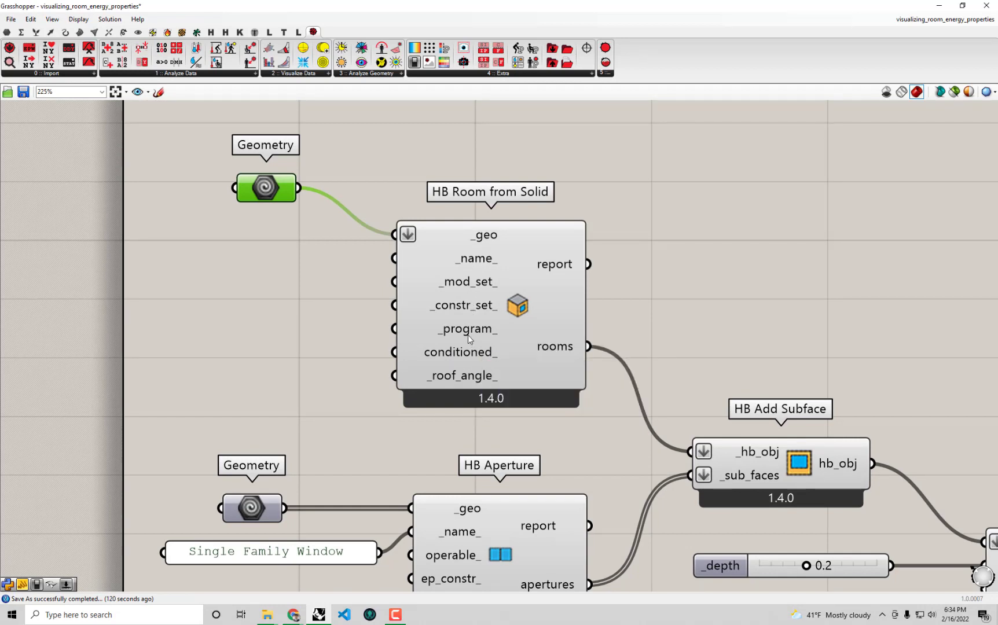
mouse_move(469, 339)
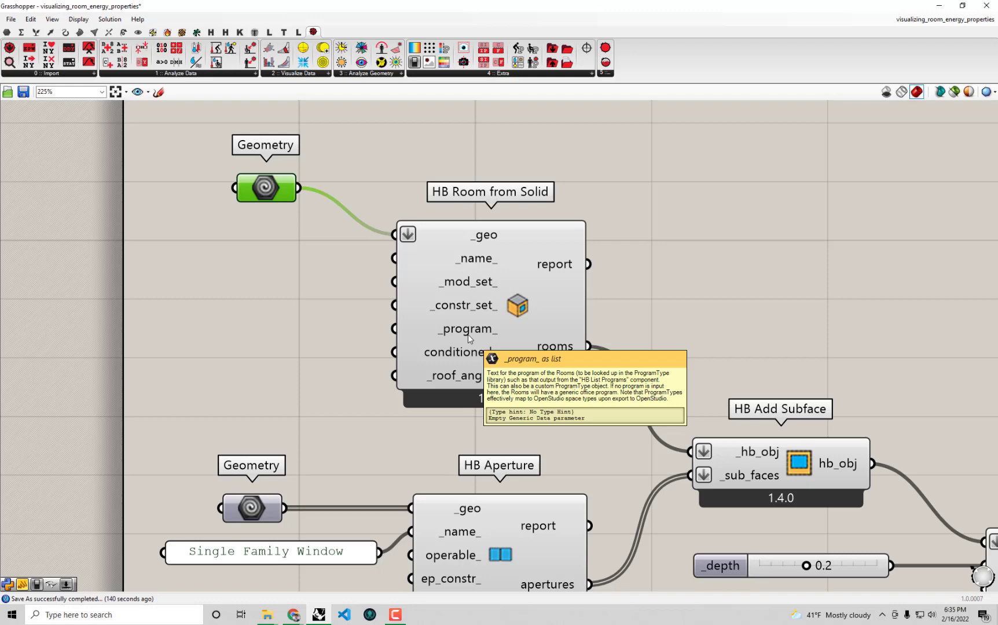
Pick HB Search Programs from the HB-Energy tab's 0 :: Basic Properties list
left_click(341, 349)
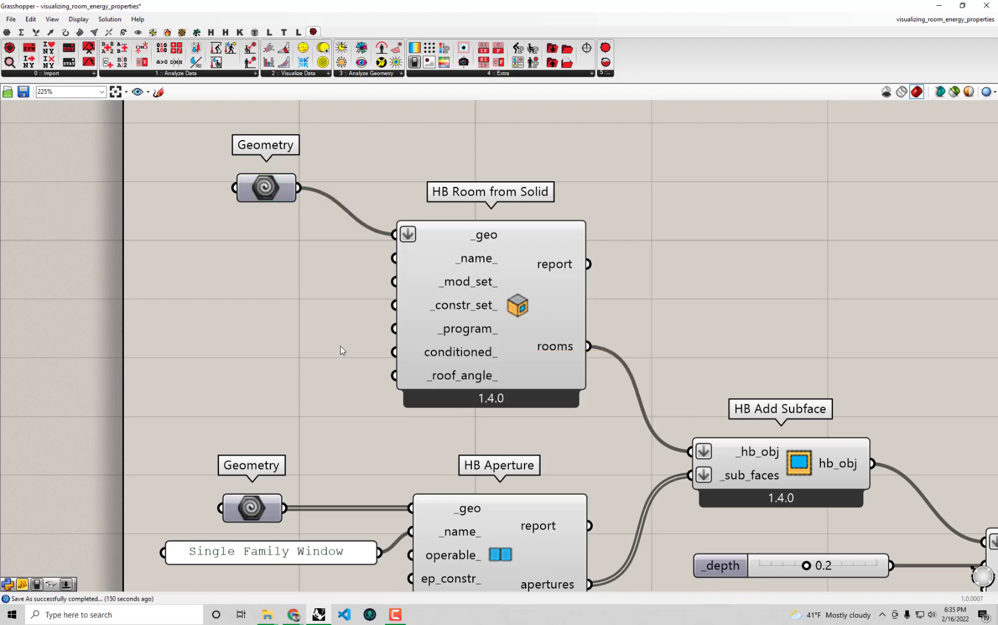
scroll(421, 359, "down", 2)
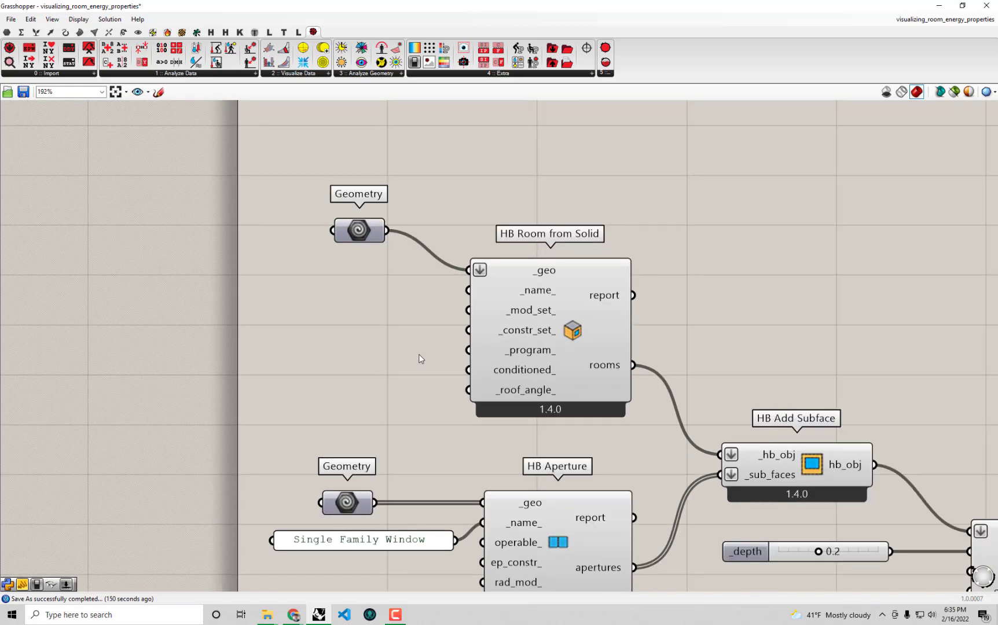
left_click(167, 33)
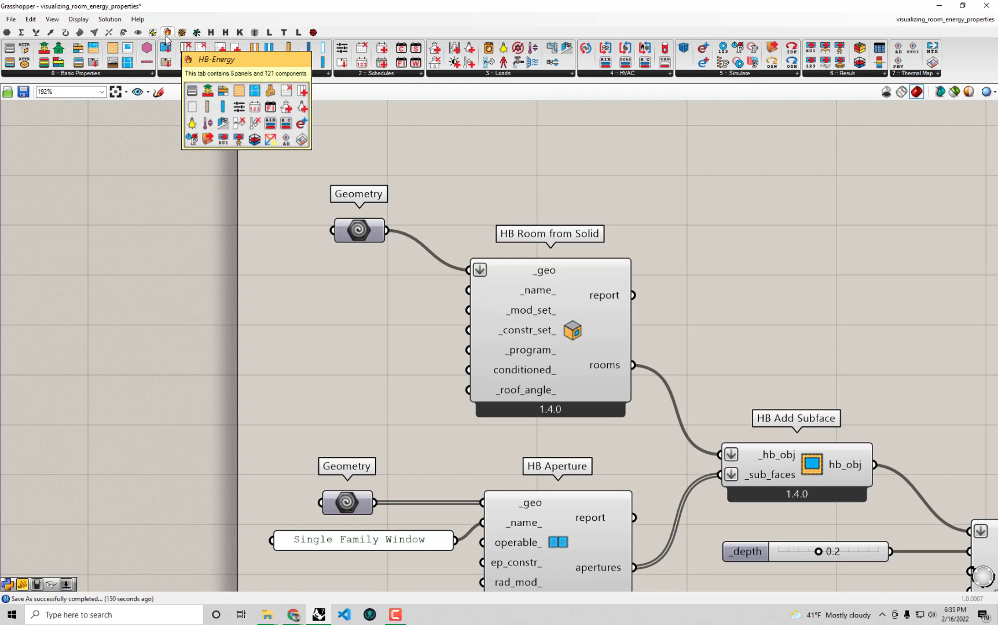
left_click(149, 76)
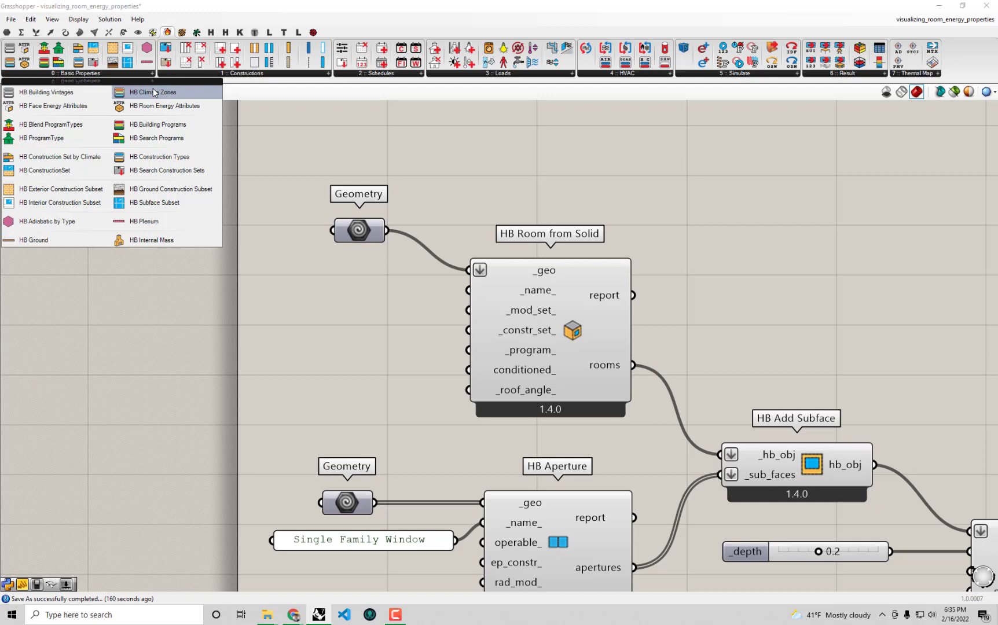
left_click(163, 141)
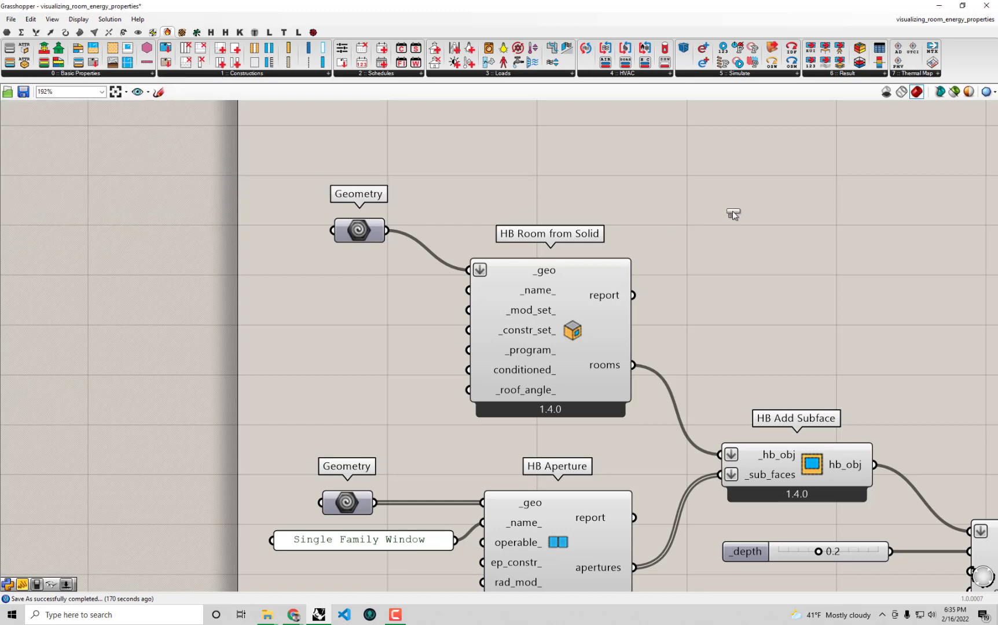
Place HB Search Programs on the canvas to the left of the room components
left_click(69, 275)
right_click_drag(69, 275, 496, 306)
left_click_drag(510, 300, 401, 273)
scroll(786, 357, "down", 2)
left_click_drag(497, 267, 308, 258)
scroll(786, 357, "down", 3)
right_click_drag(620, 318, 515, 251)
scroll(516, 251, "up", 1)
scroll(253, 226, "up", 1)
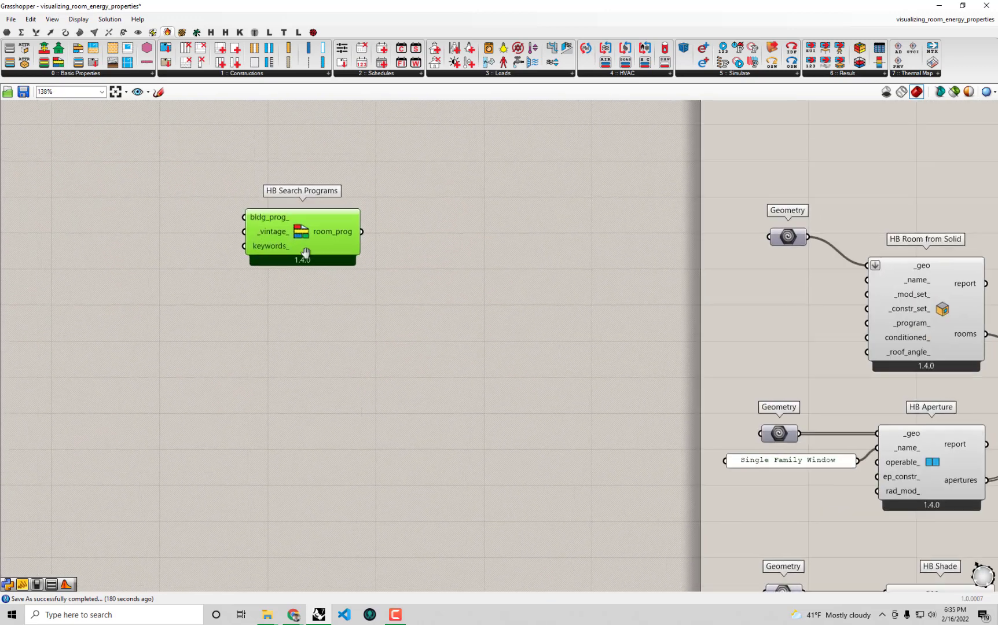
left_click_drag(386, 297, 340, 273)
mouse_move(399, 266)
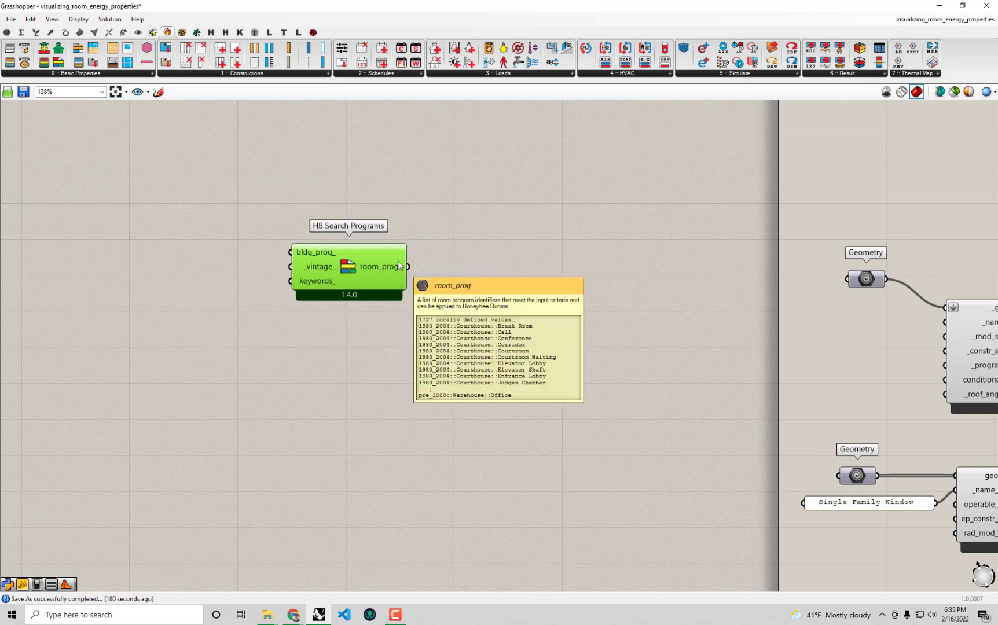
Add a Panel wired to room_prog and enlarge it to show the full program list
double_click(536, 235)
type("panel")
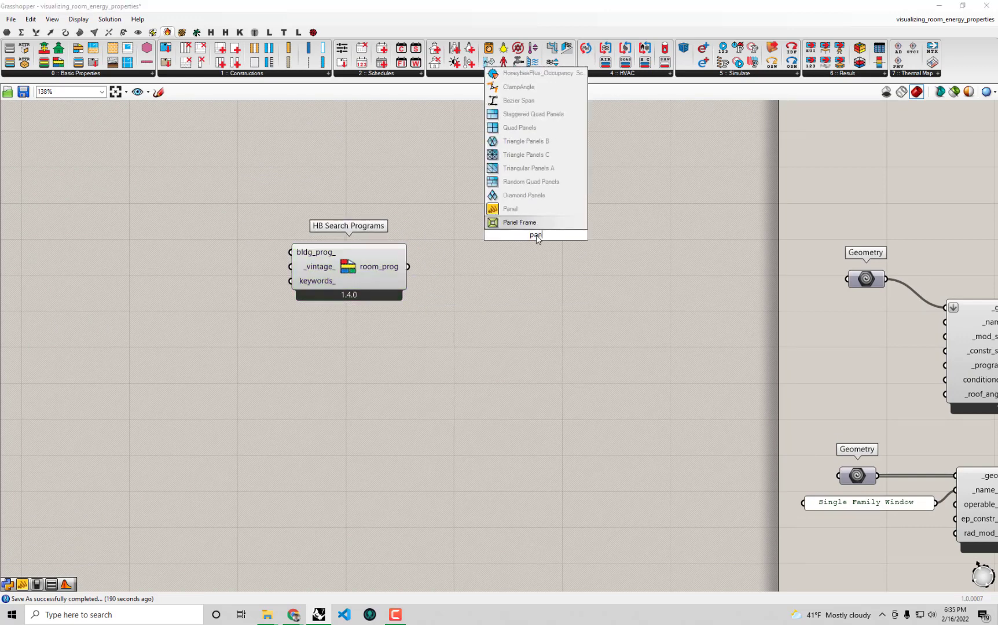
left_click(528, 209)
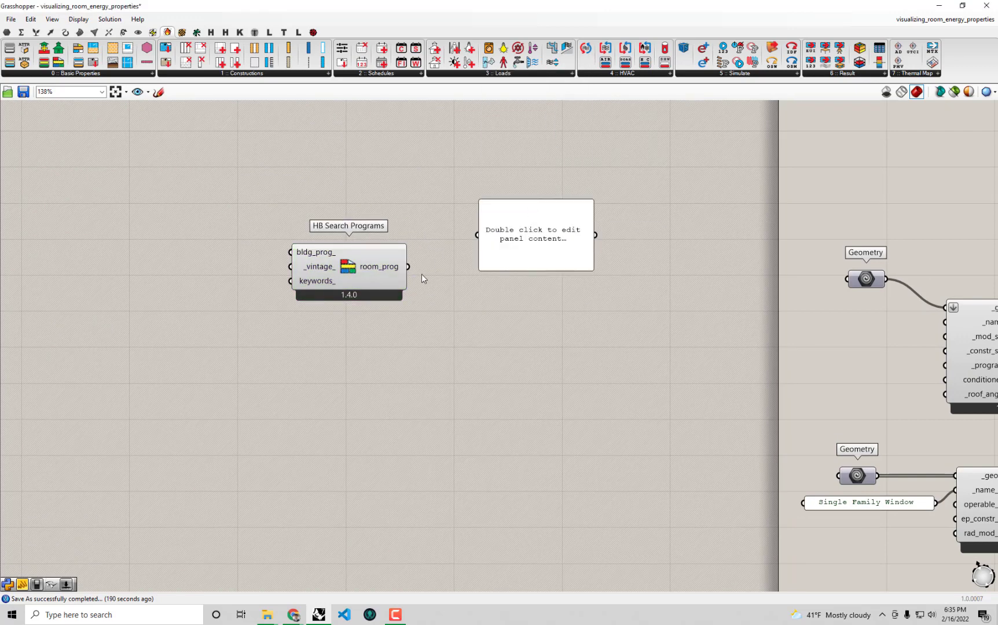
left_click_drag(409, 268, 477, 235)
left_click_drag(550, 244, 526, 193)
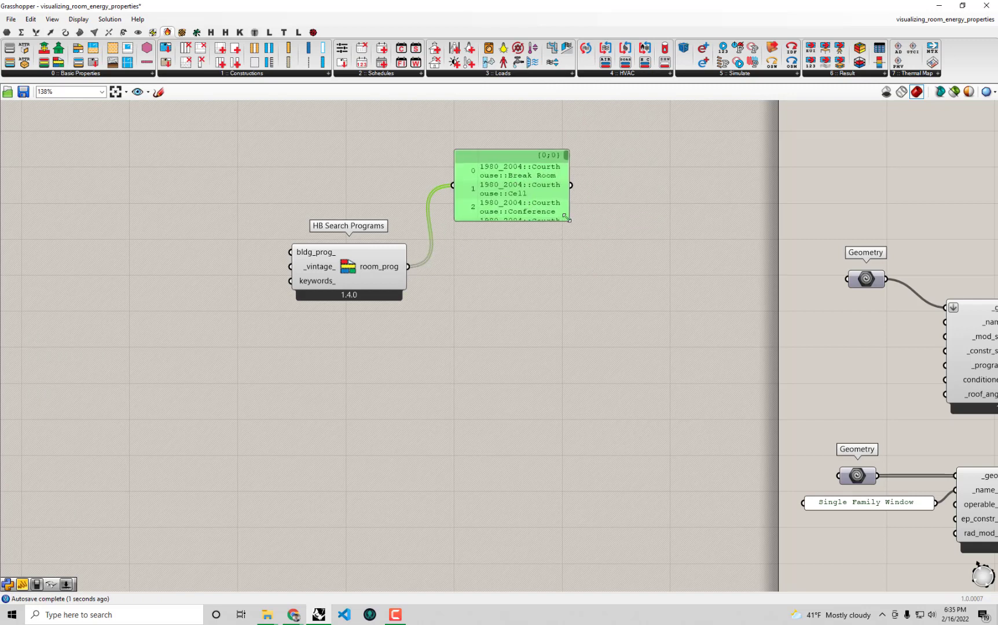
left_click_drag(569, 220, 747, 490)
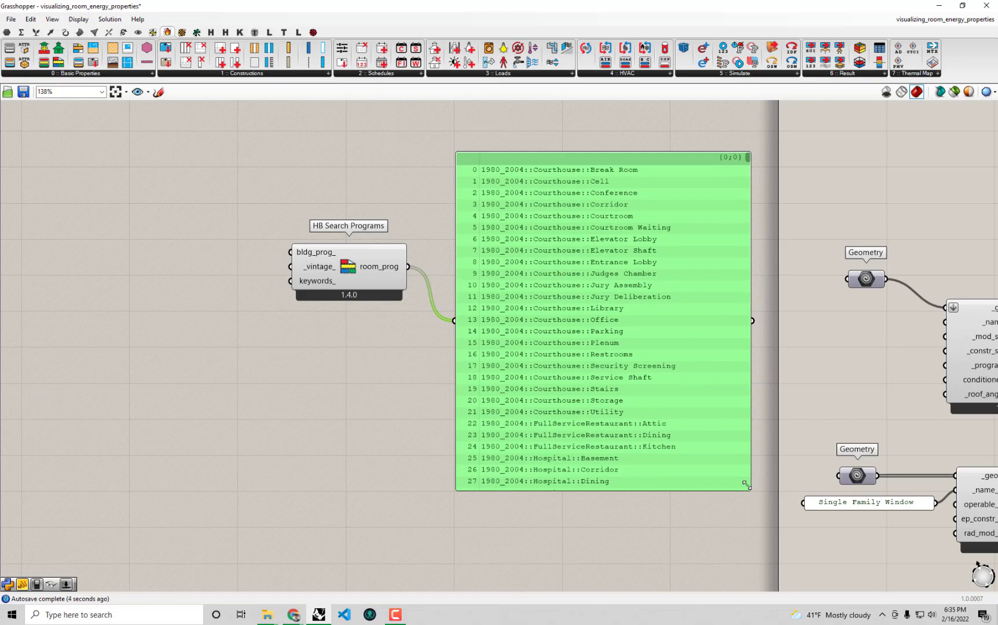
left_click_drag(747, 162, 735, 507)
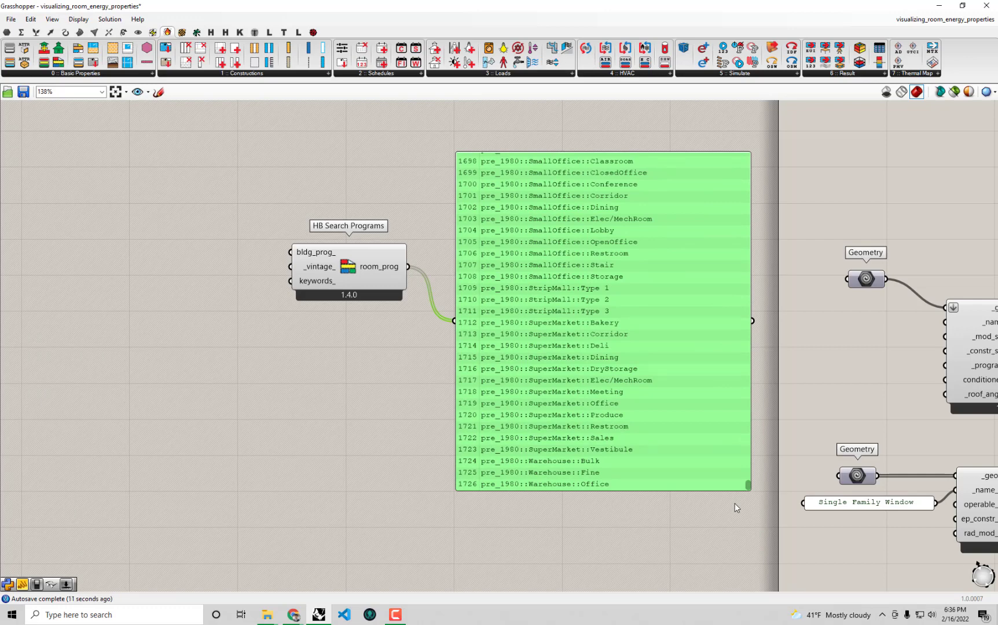
left_click_drag(736, 506, 757, 153)
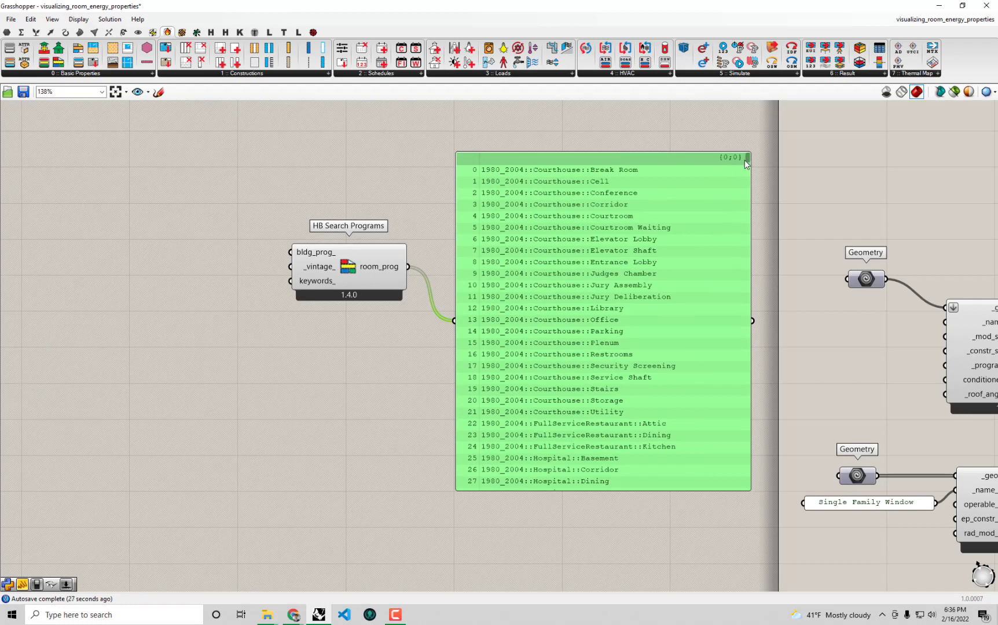
left_click_drag(746, 161, 747, 155)
mouse_move(747, 157)
left_mouse_down()
mouse_move(748, 178)
mouse_move(747, 155)
left_mouse_up()
mouse_move(312, 283)
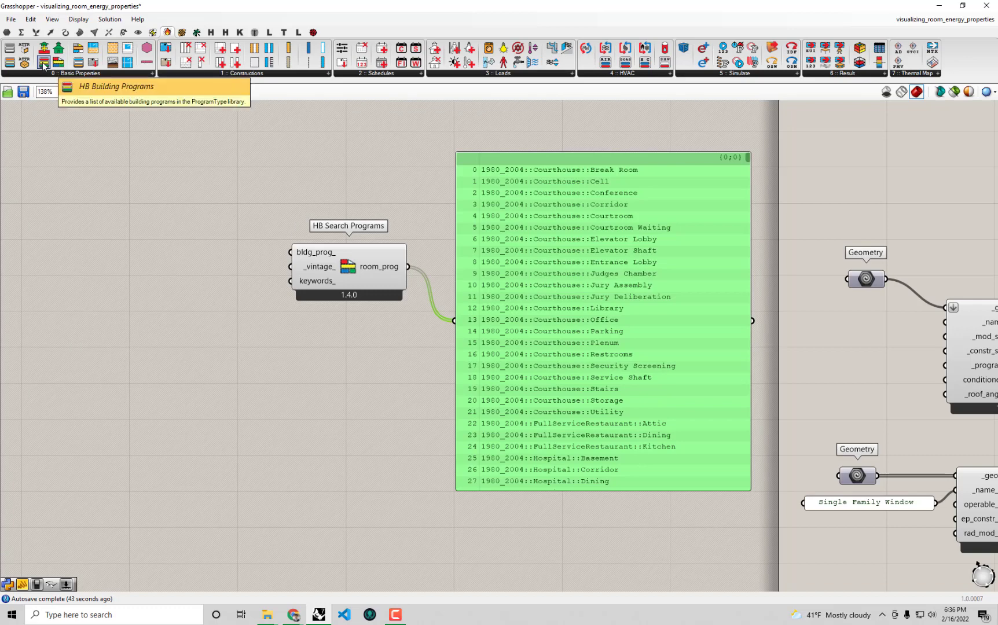
Add an HB Building Programs list set to MidriseApartment and wire it into bldg_prog_
left_click_drag(43, 65, 139, 262)
left_click(206, 256)
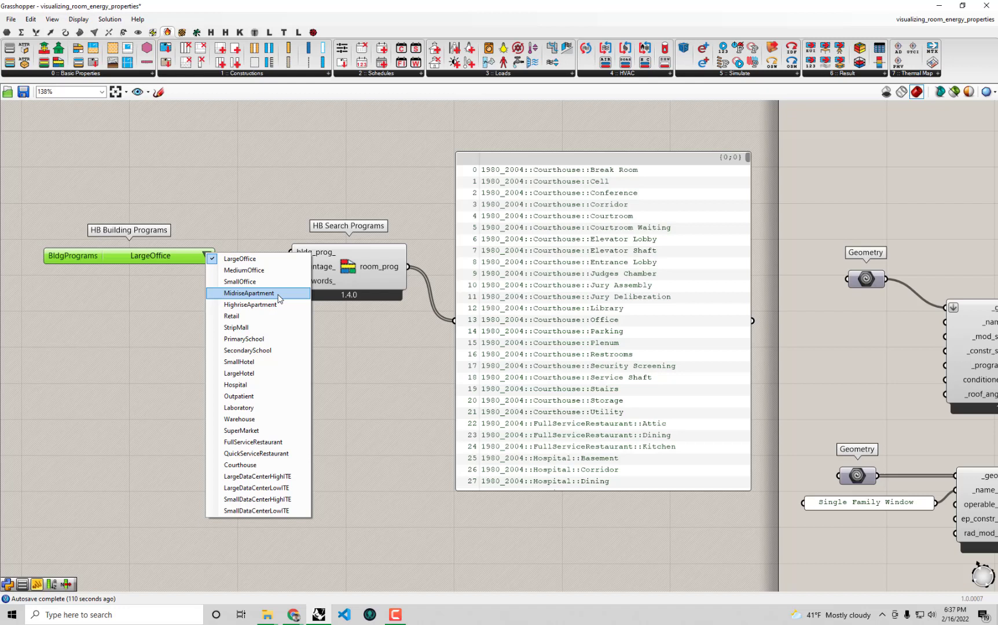
left_click(280, 296)
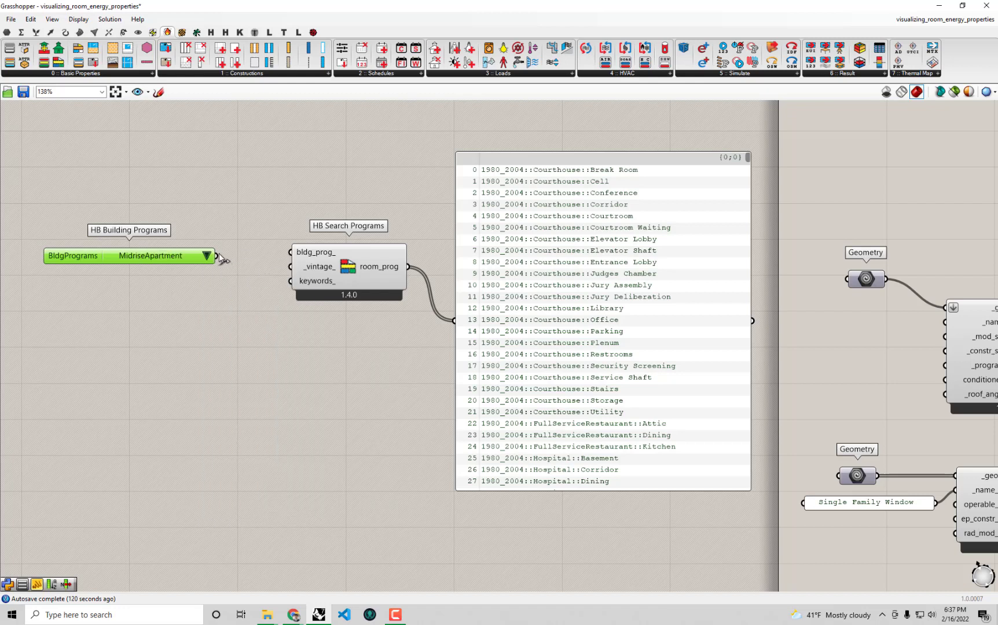
left_click_drag(217, 256, 293, 251)
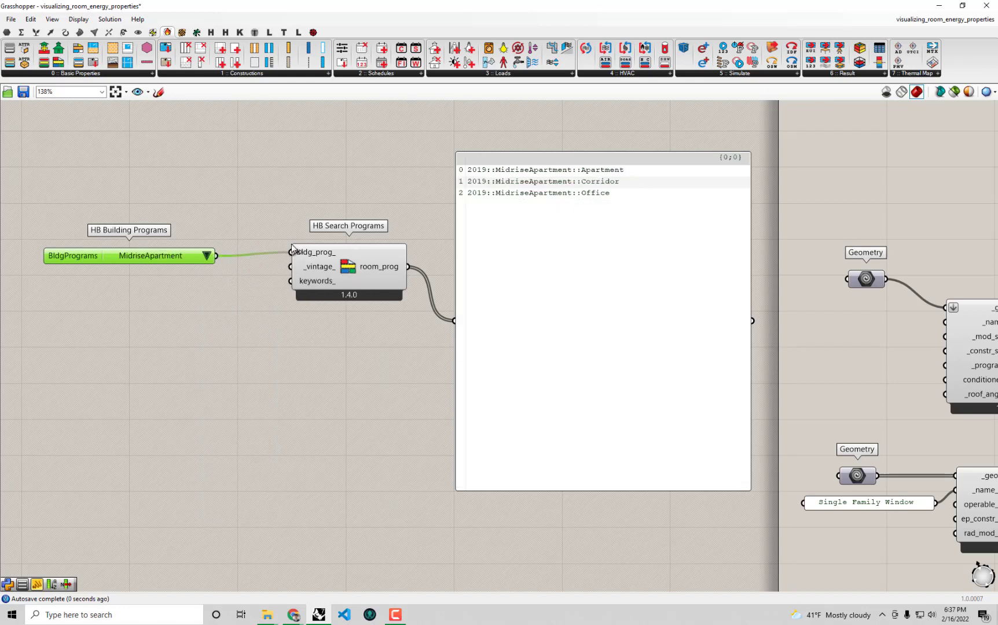
left_click_drag(361, 267, 338, 270)
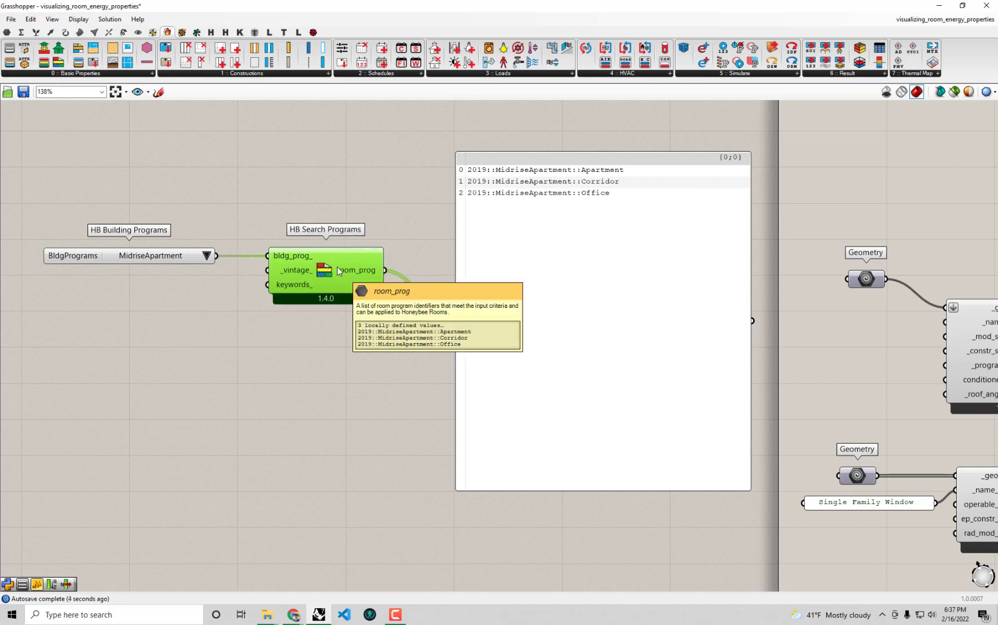
Cycle the building program through LargeOffice, Retail and Hospital, then reopen the program list
left_click(541, 221)
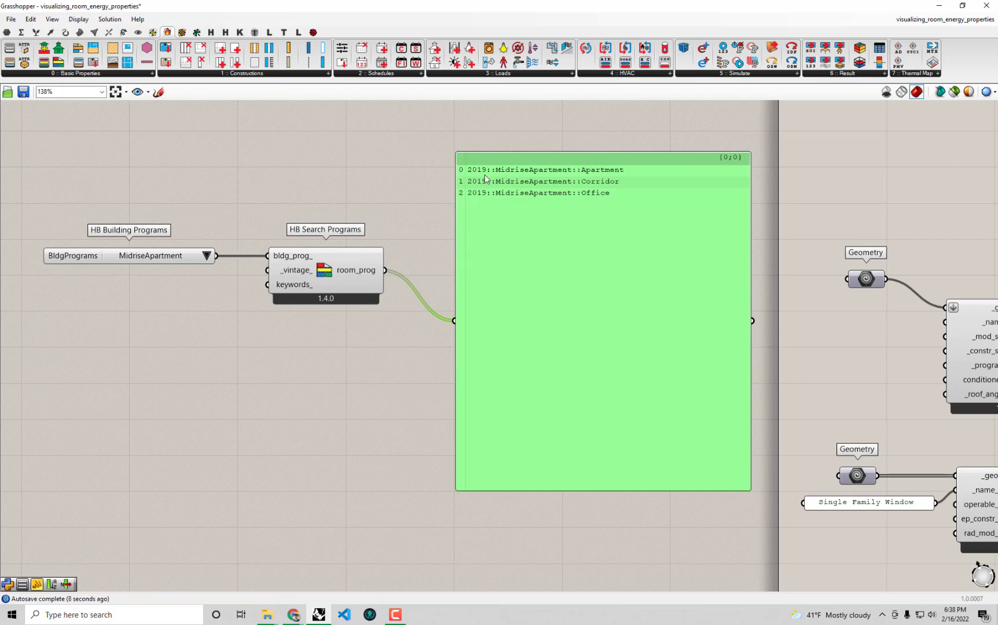
left_click(212, 255)
left_click(235, 258)
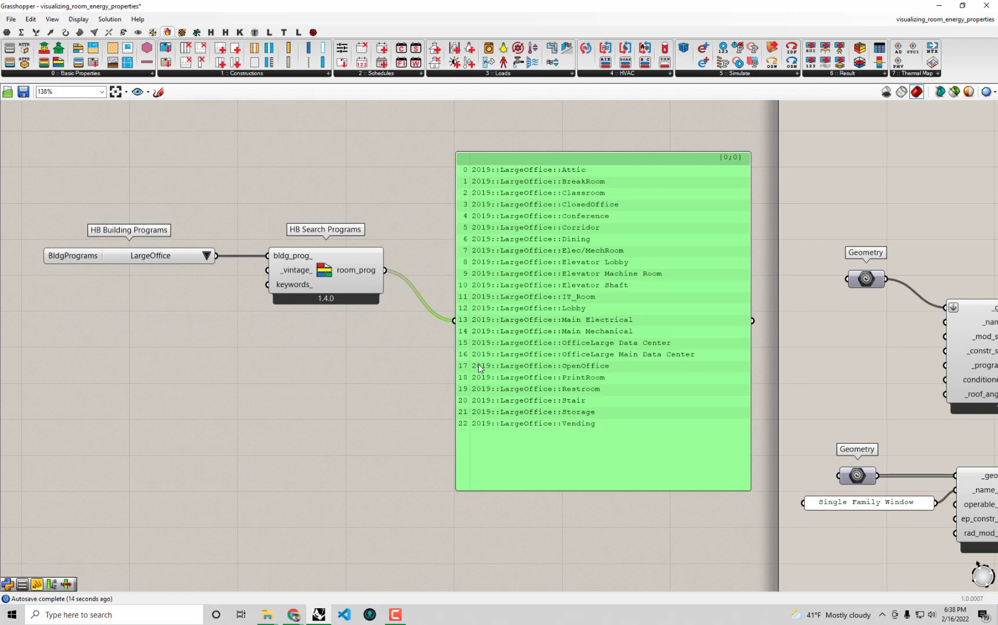
left_click(204, 255)
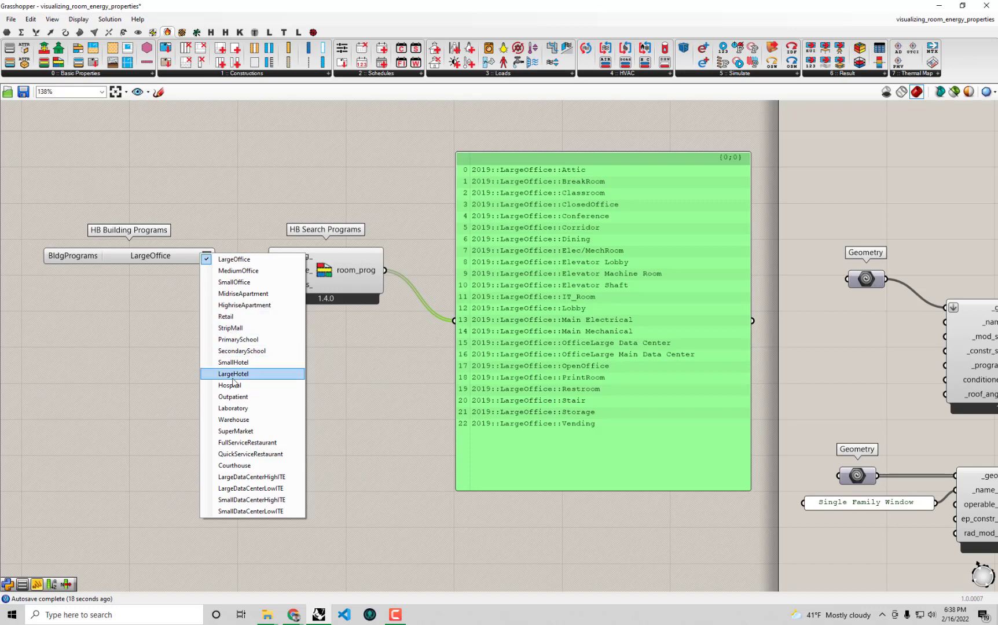
left_click(240, 317)
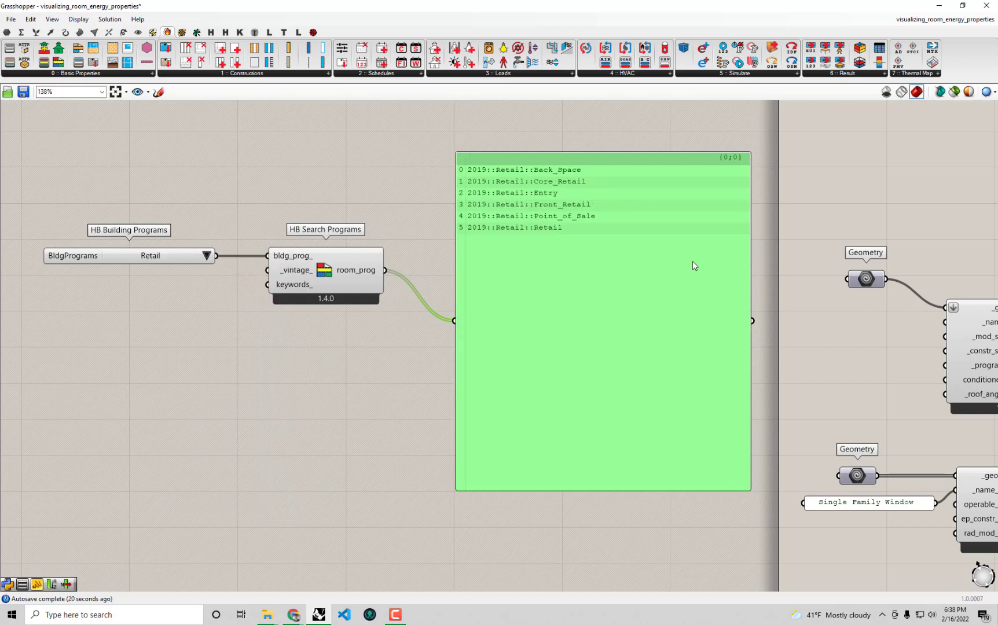
left_click(206, 256)
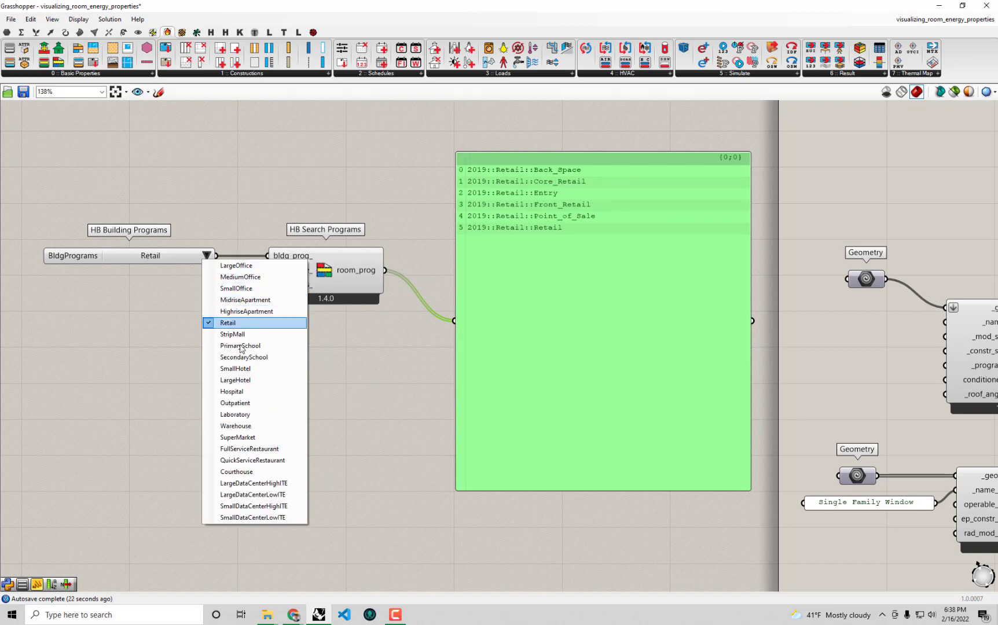
left_click(246, 393)
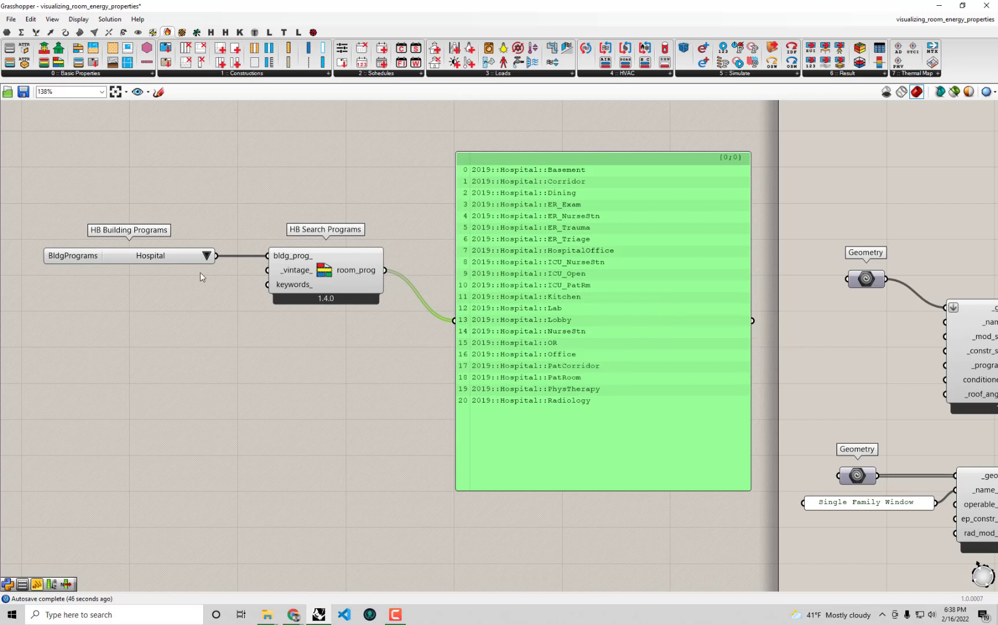
mouse_move(292, 275)
left_click(206, 255)
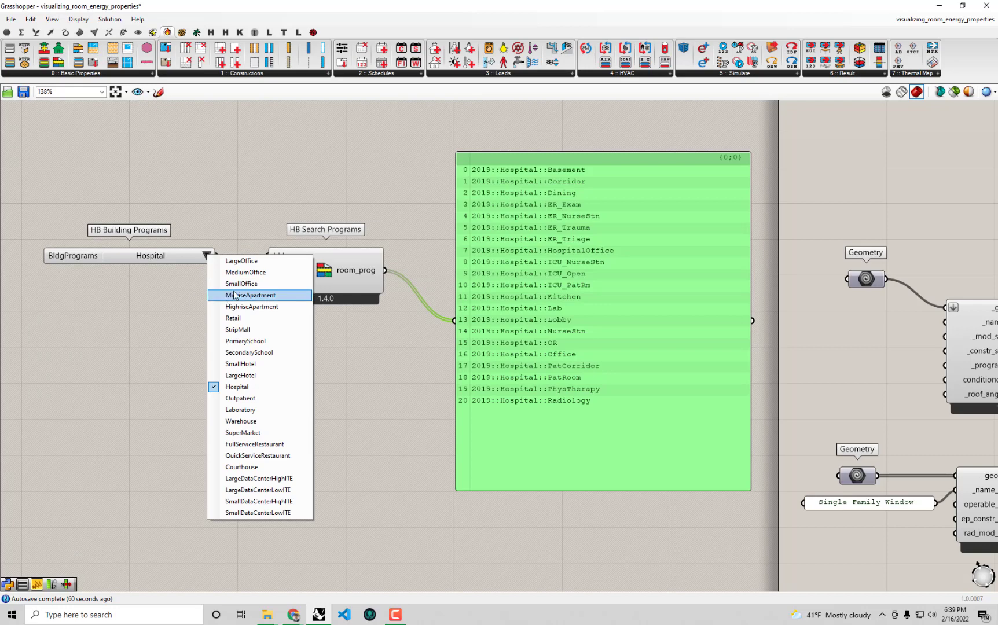
left_click(243, 295)
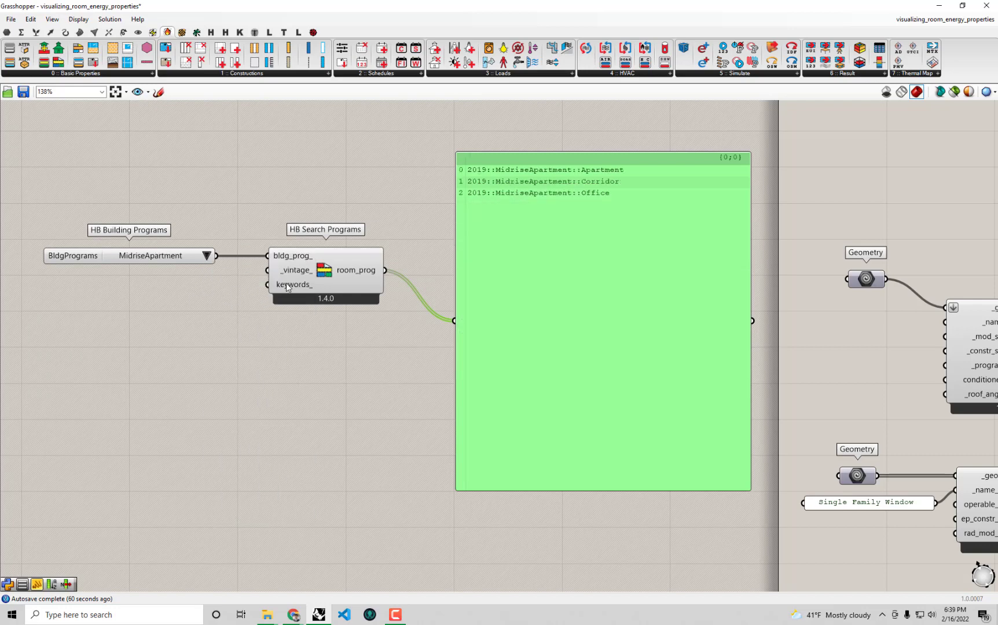
left_click(295, 281)
scroll(473, 183, "up", 1)
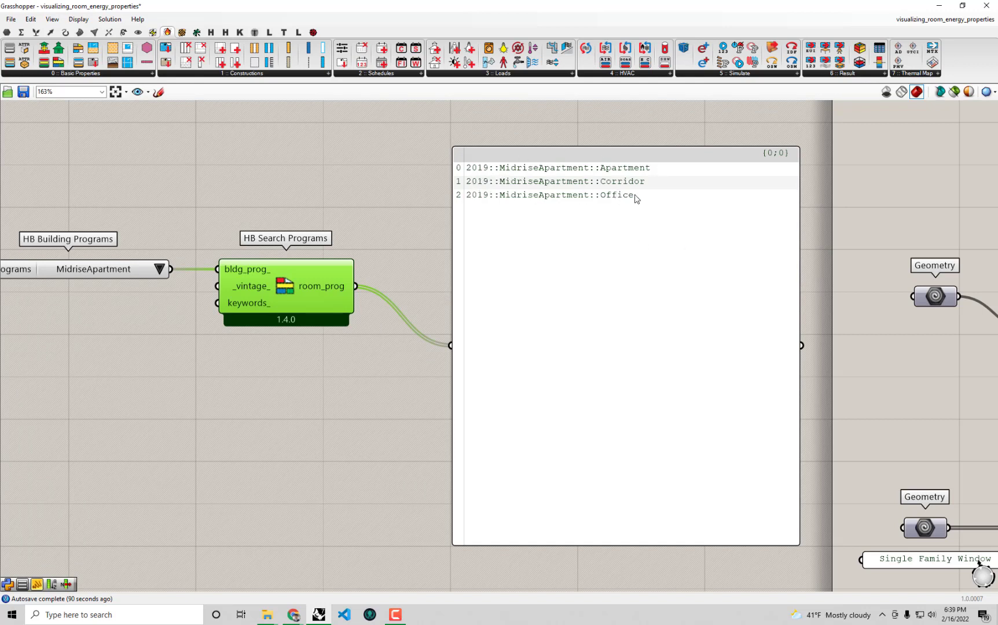
scroll(512, 223, "down", 1)
right_click_drag(531, 232, 411, 198)
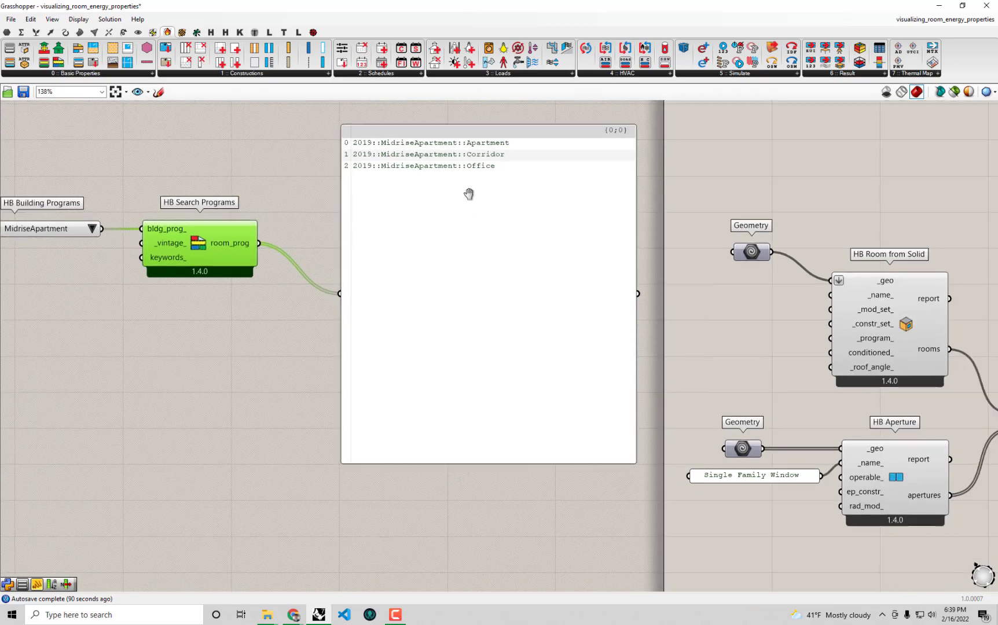
left_click(875, 323)
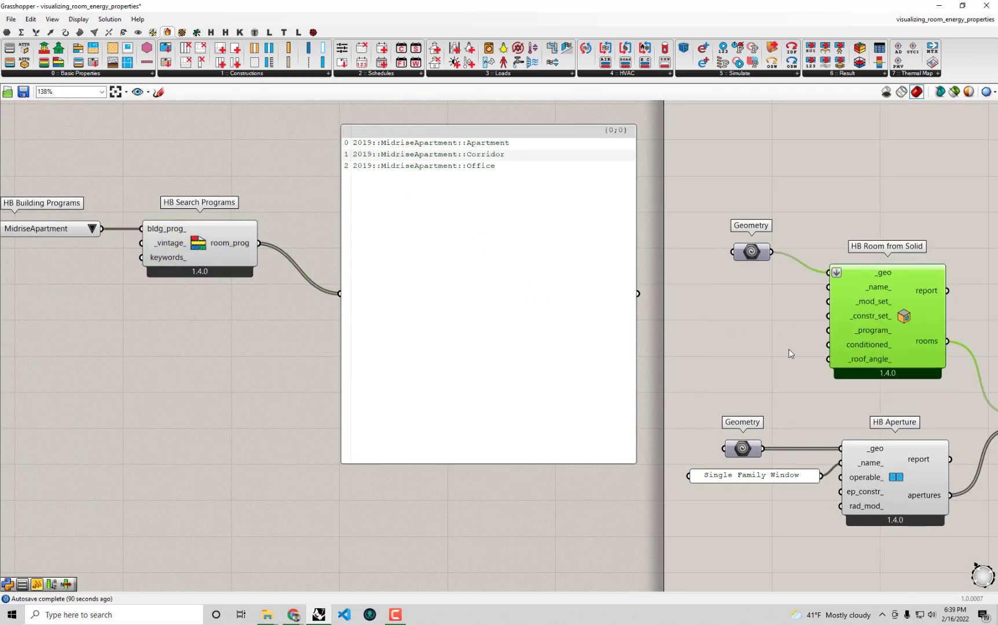
right_click_drag(330, 332, 371, 365)
double_click(376, 367)
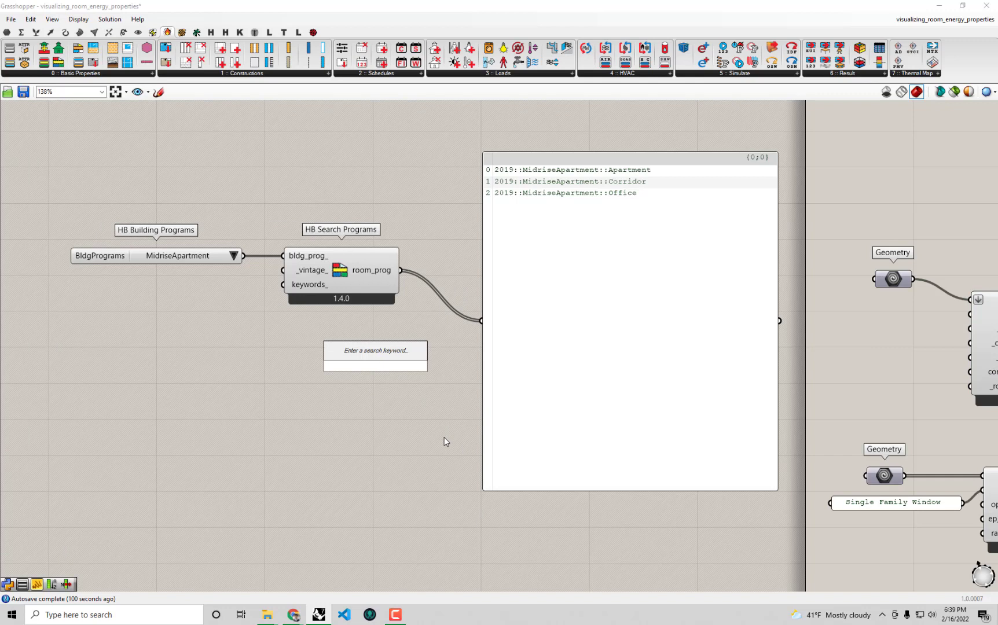
Insert a List Item between room_prog and the panel to show 2019::MidriseApartment::Apartment
type("li")
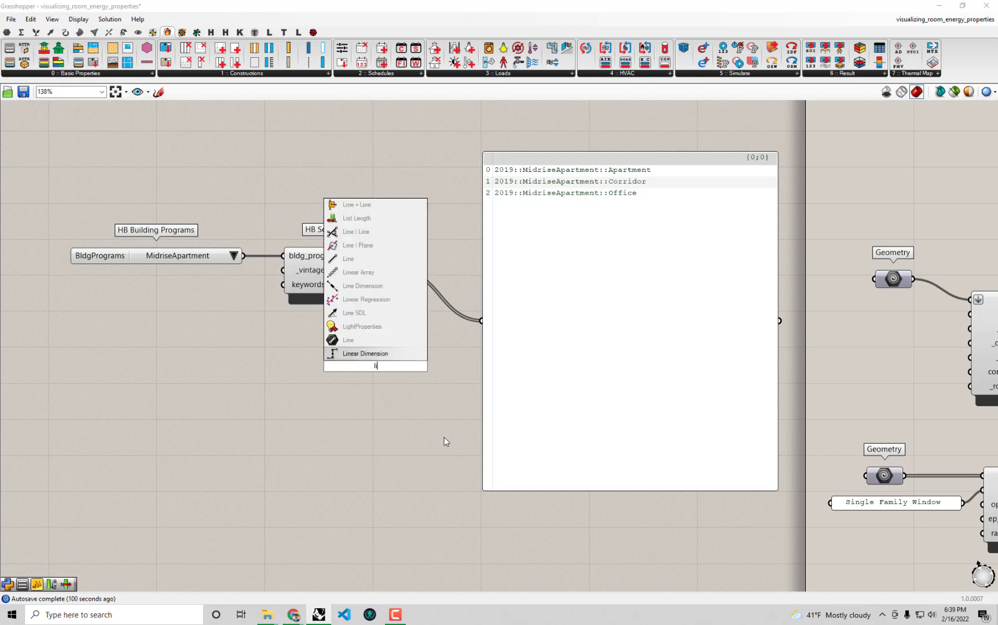
type("s")
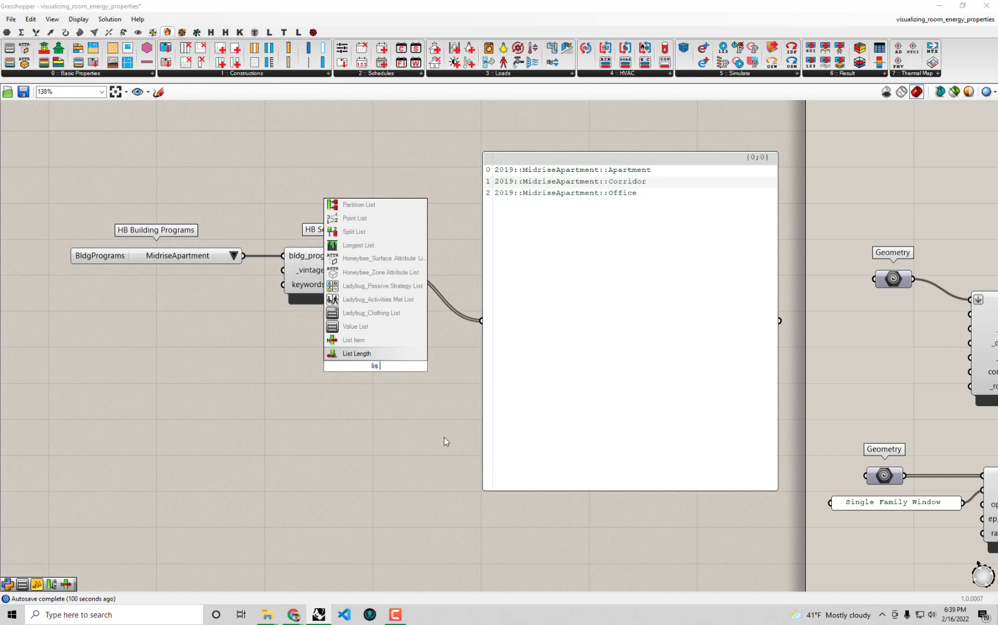
type("t item")
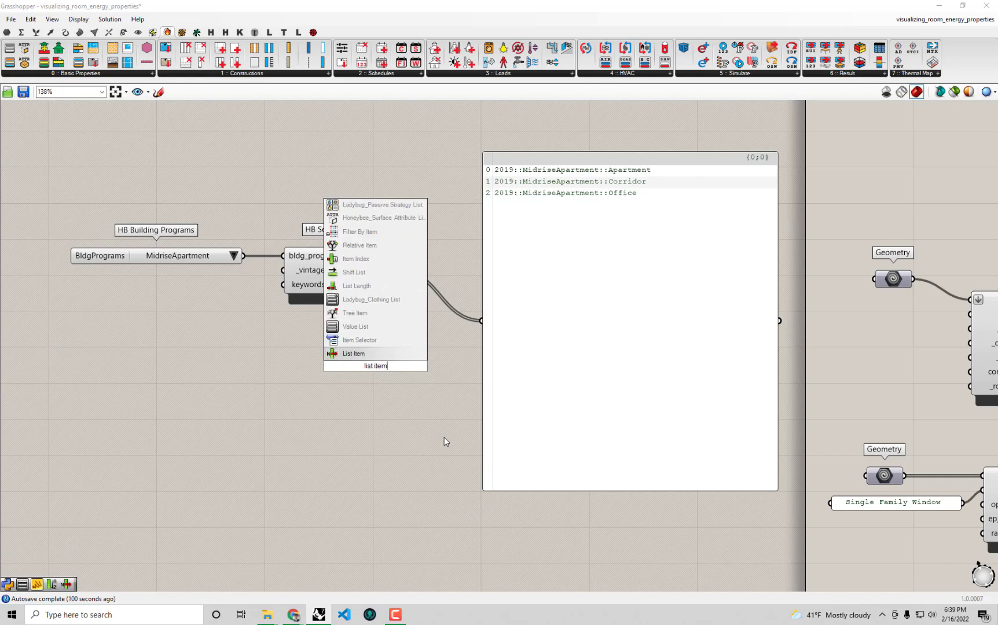
left_click(377, 354)
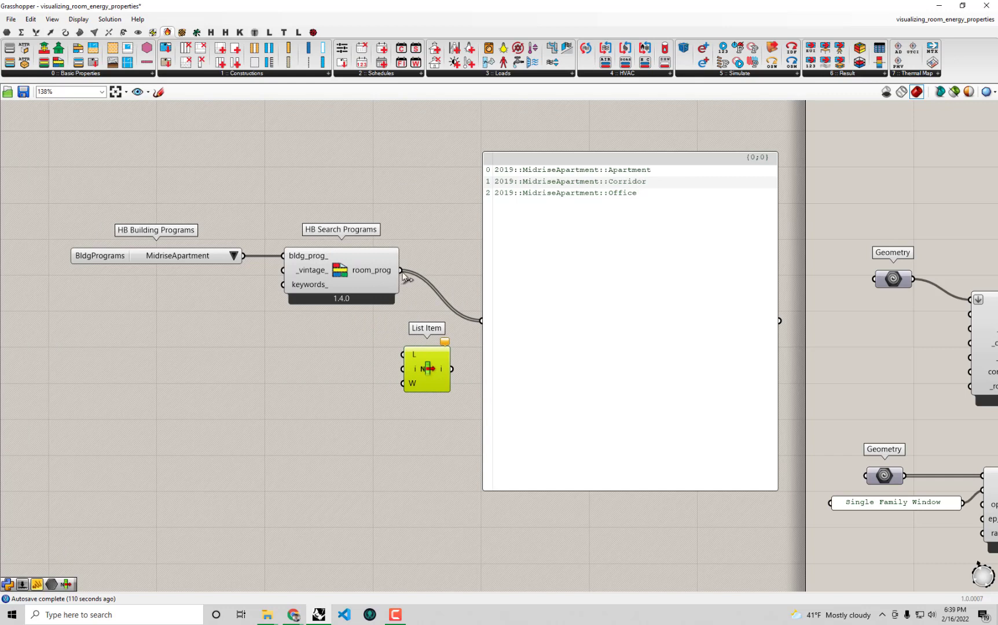
left_click_drag(401, 270, 417, 377)
left_click_drag(358, 276, 345, 276)
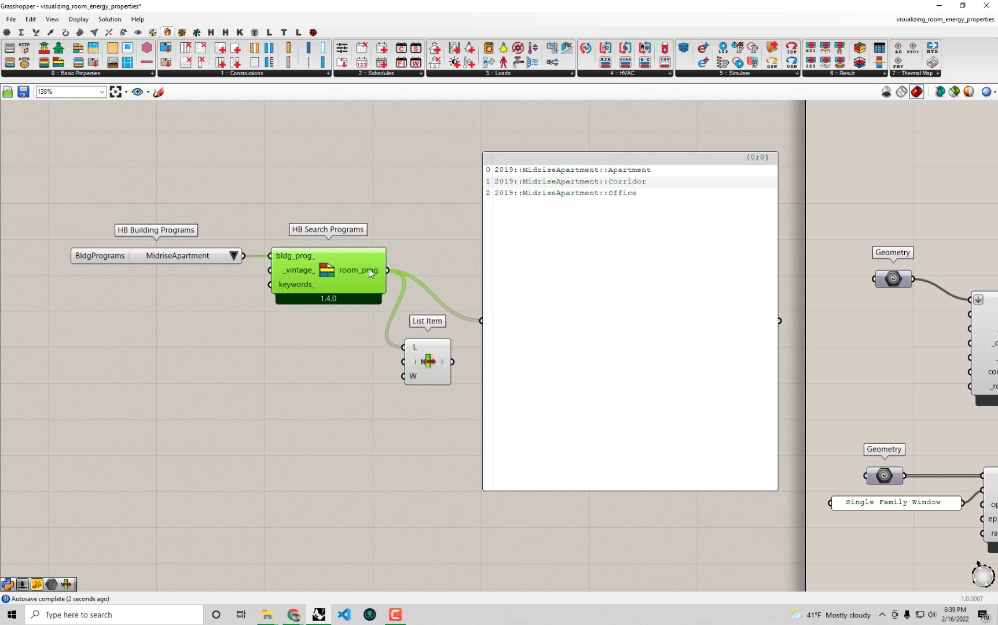
left_click_drag(453, 362, 514, 335)
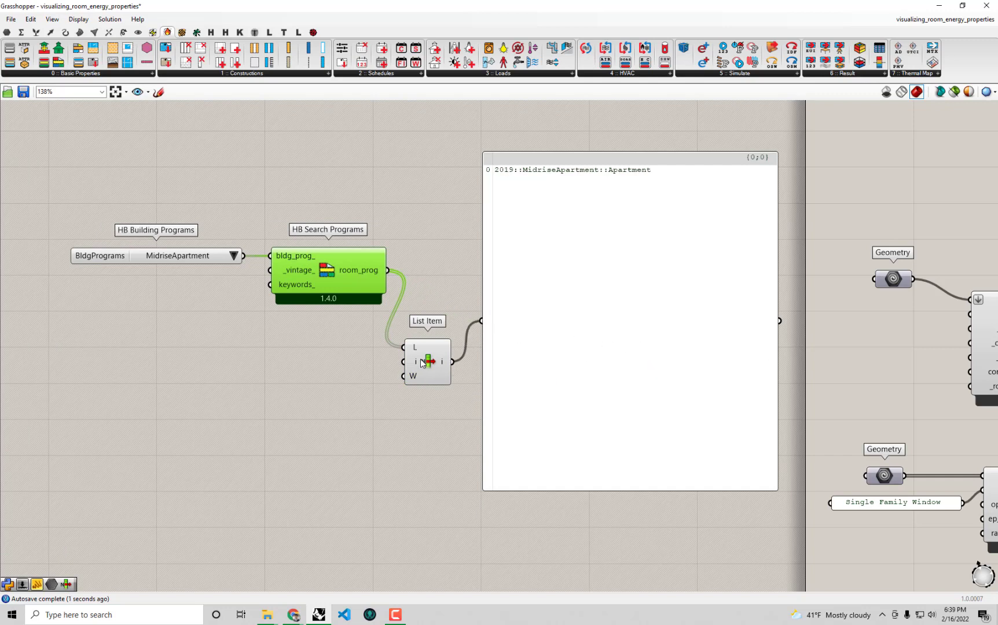
left_click_drag(421, 361, 418, 358)
scroll(413, 361, "up", 1)
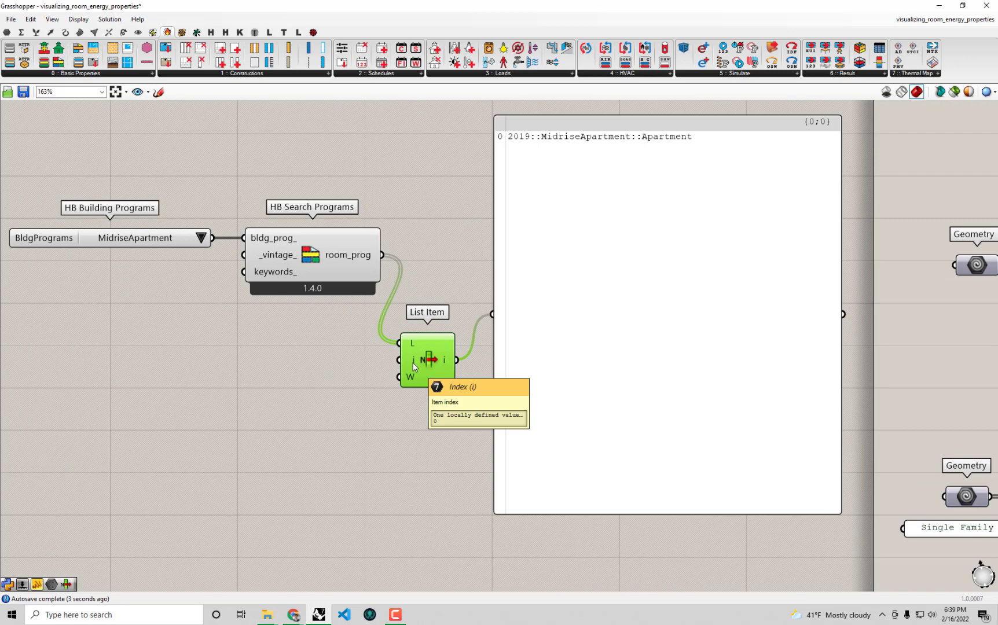
Create a 0<10 number slider driving List Item's i index input
double_click(291, 358)
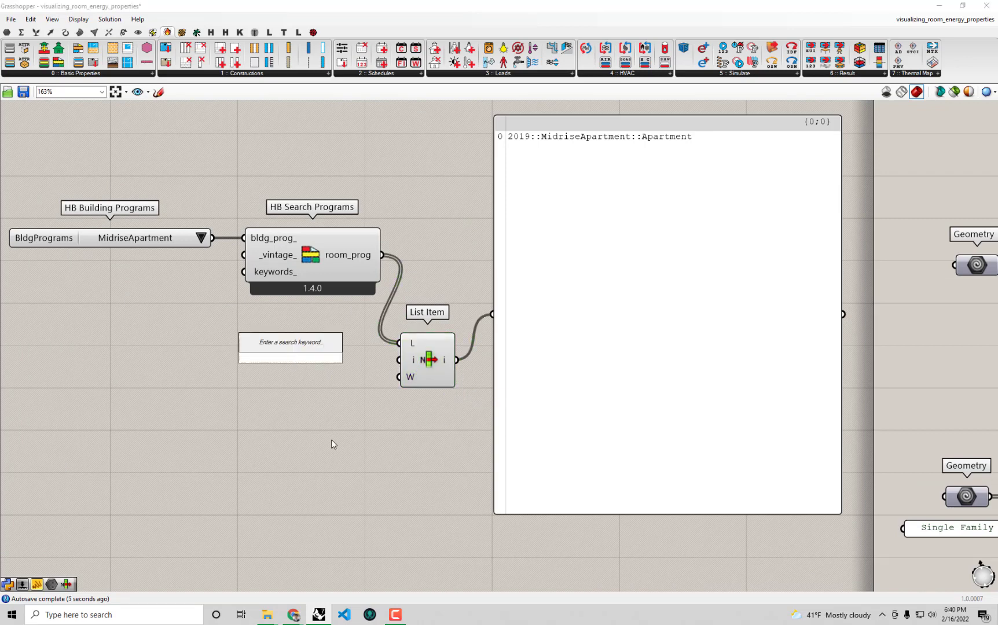
type("0<10")
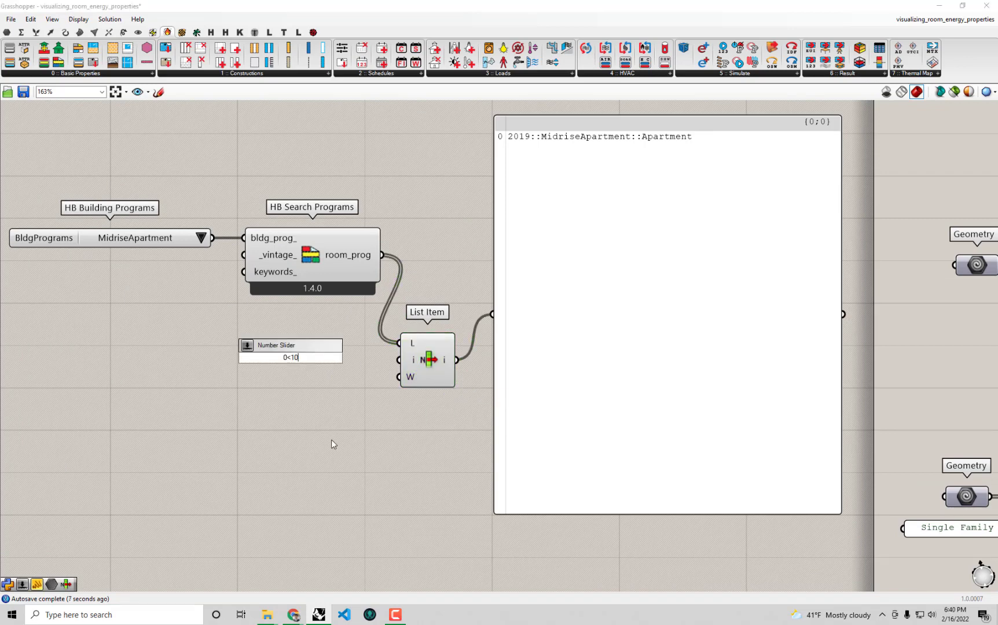
key("Return")
left_click(309, 365)
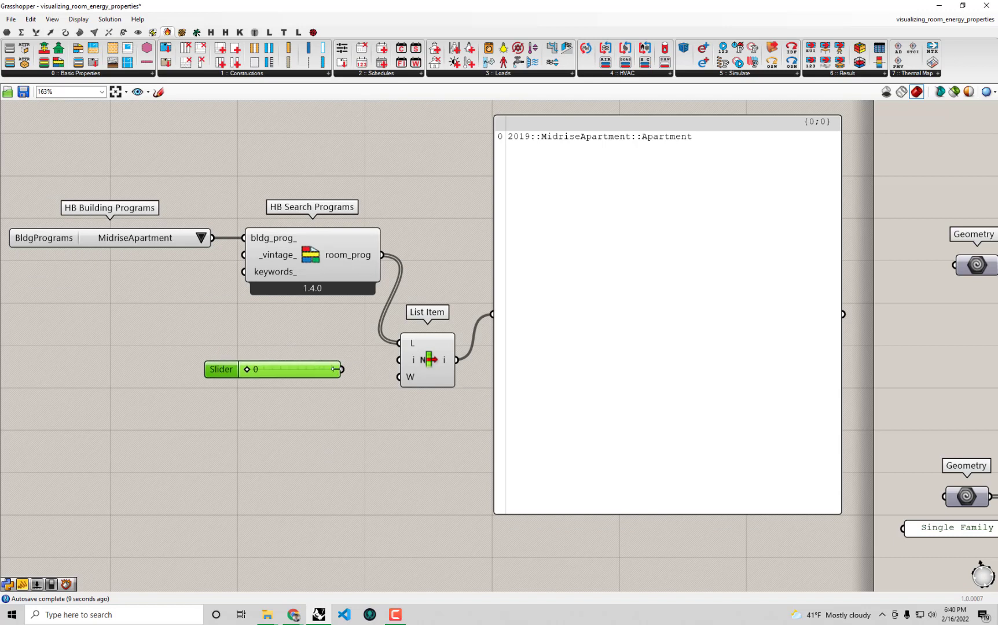
left_click_drag(341, 369, 399, 360)
mouse_move(248, 369)
left_mouse_down()
mouse_move(266, 371)
mouse_move(234, 374)
left_mouse_up()
Move the output panel further down the canvas below the components
scroll(615, 321, "down", 1)
right_click_drag(621, 316, 426, 299)
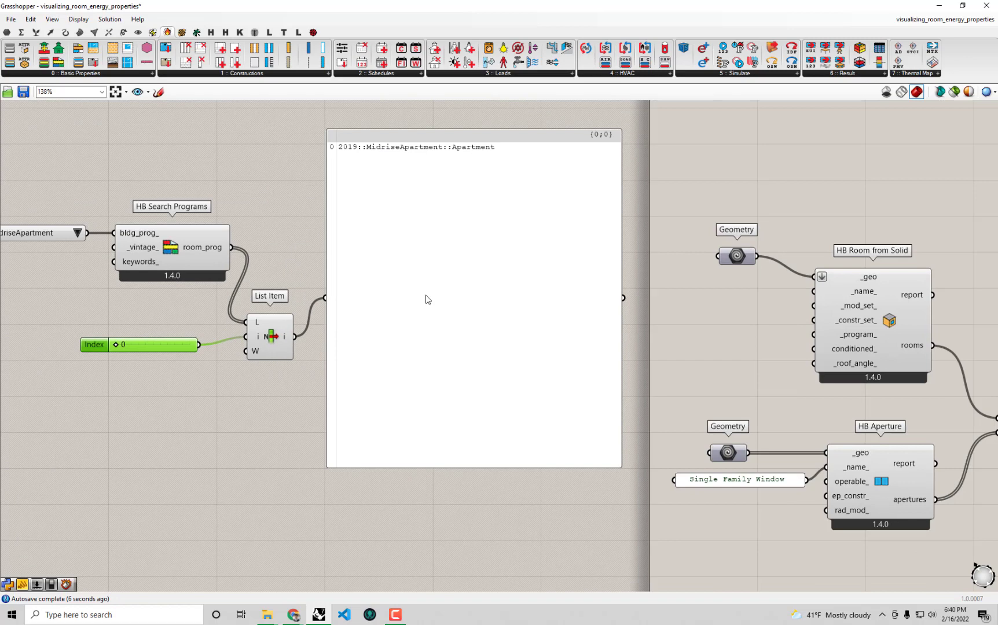
scroll(427, 299, "down", 1)
left_click_drag(405, 324, 440, 445)
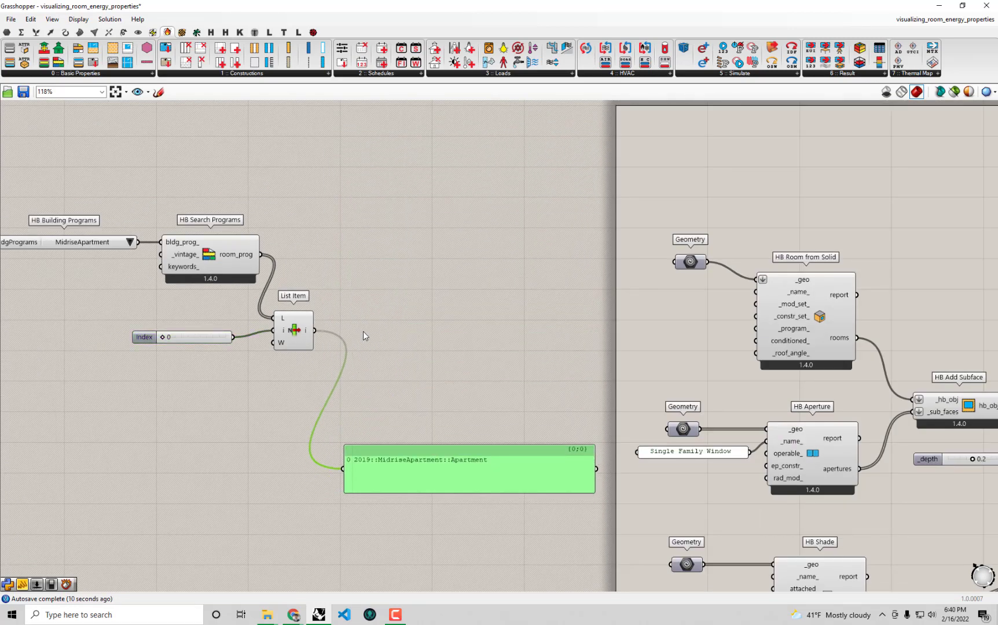
left_click_drag(315, 330, 455, 418)
scroll(432, 433, "up", 1)
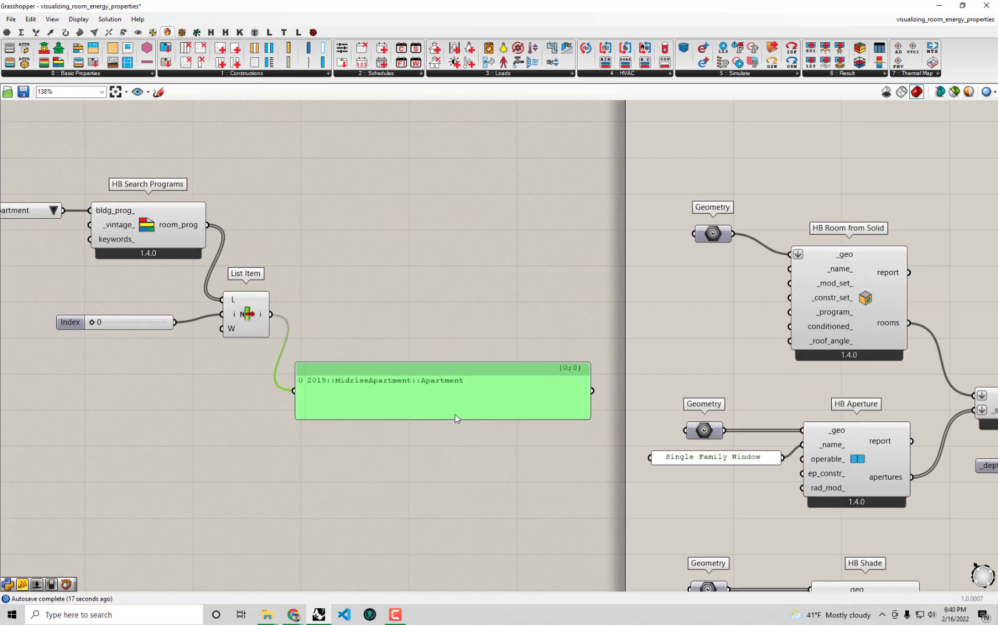
Copy the panel's data and paste it into a new panel reading 2019::MidriseApartment::Apartment
right_click(412, 390)
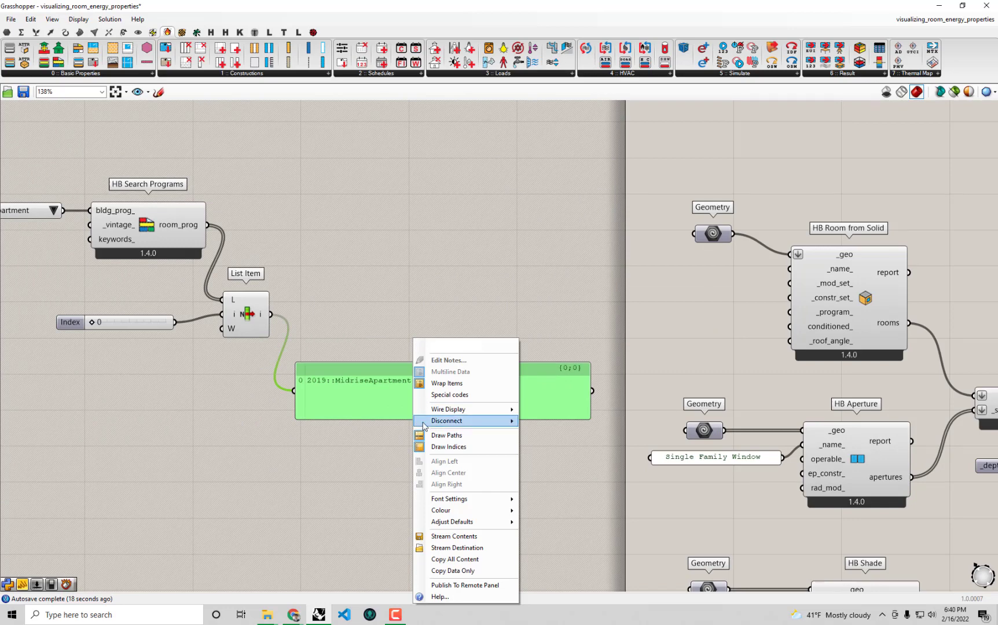
left_click(443, 571)
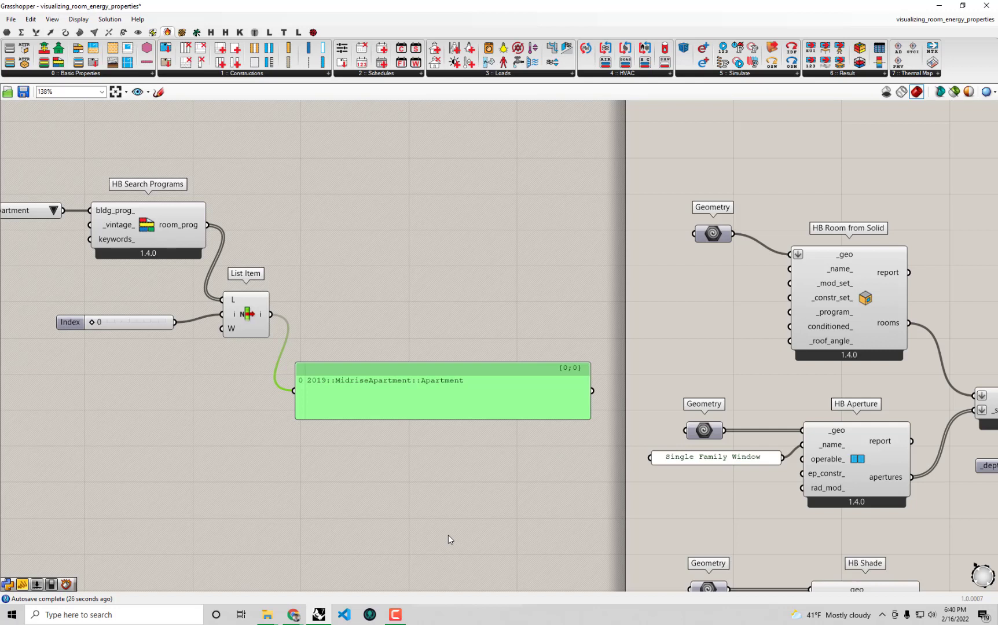
double_click(442, 258)
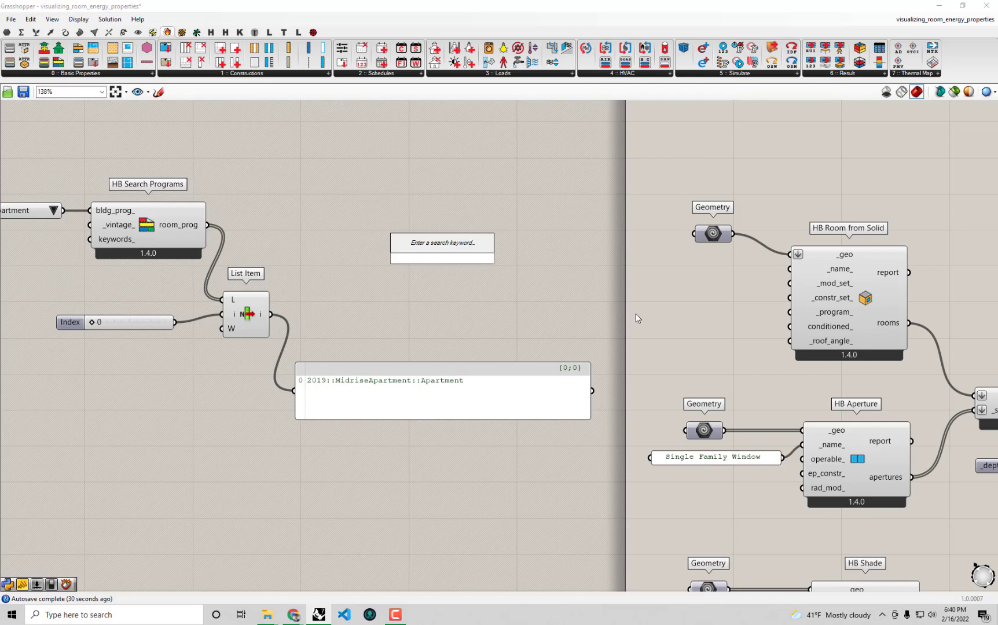
type("\"")
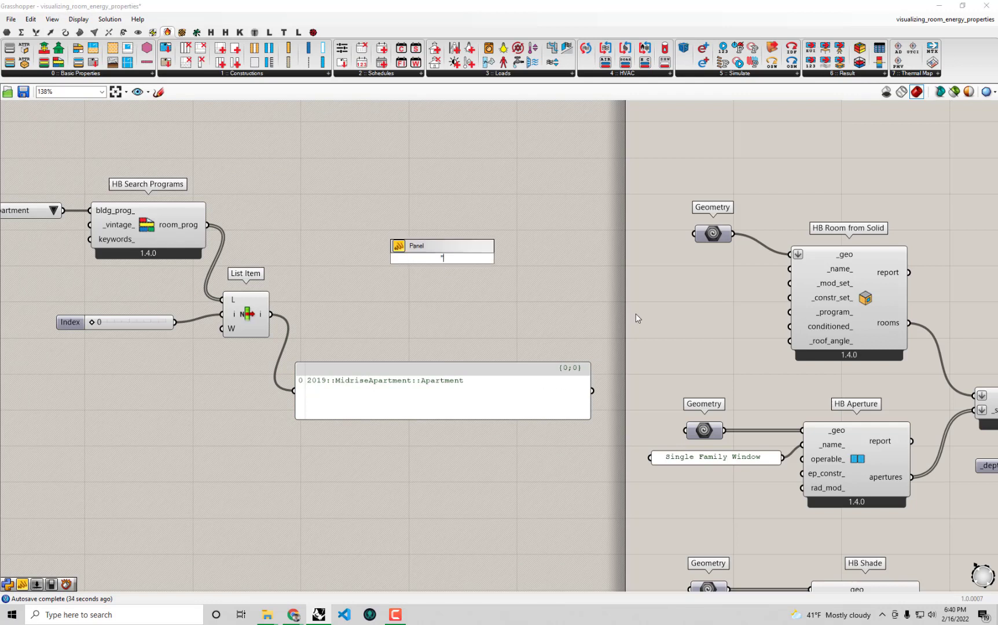
key("ctrl+v")
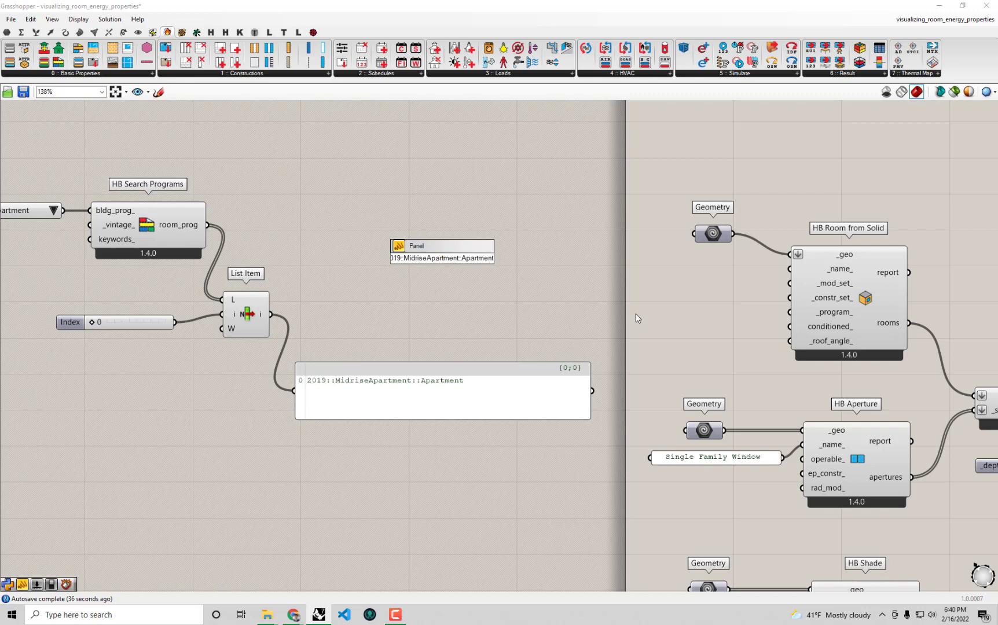
key("Return")
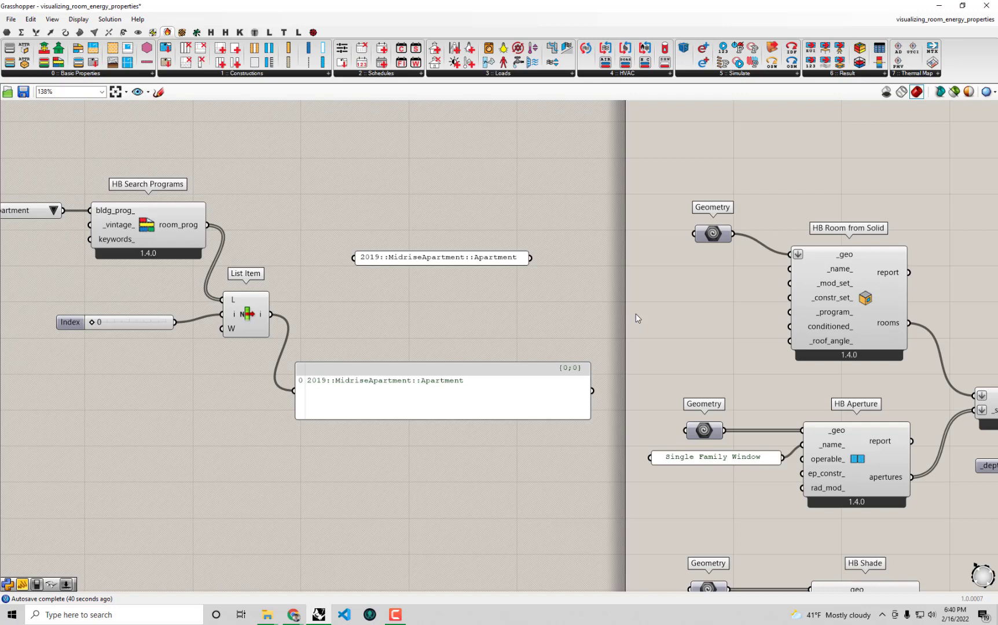
Move the program text panel up-right and shrink the List Item output panel
left_click_drag(394, 261, 549, 291)
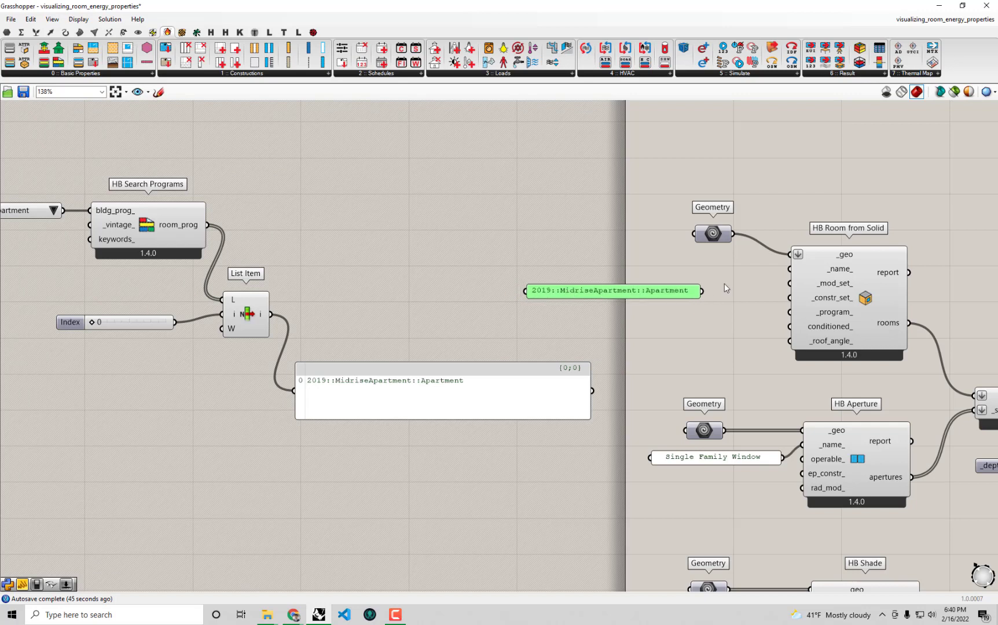
left_click(846, 289)
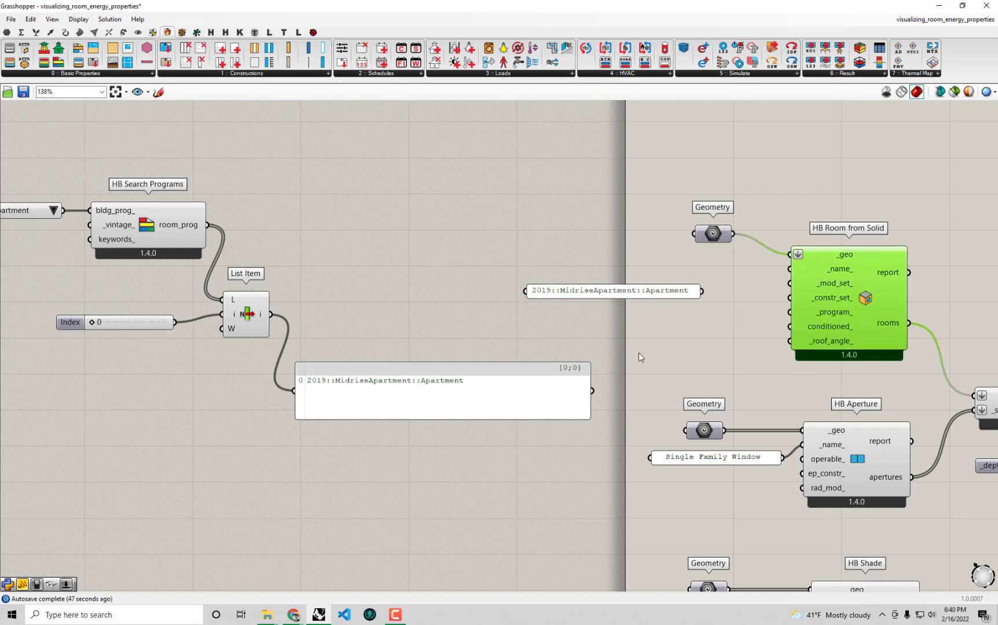
left_click_drag(451, 417, 459, 393)
left_click_drag(301, 463, 44, 174)
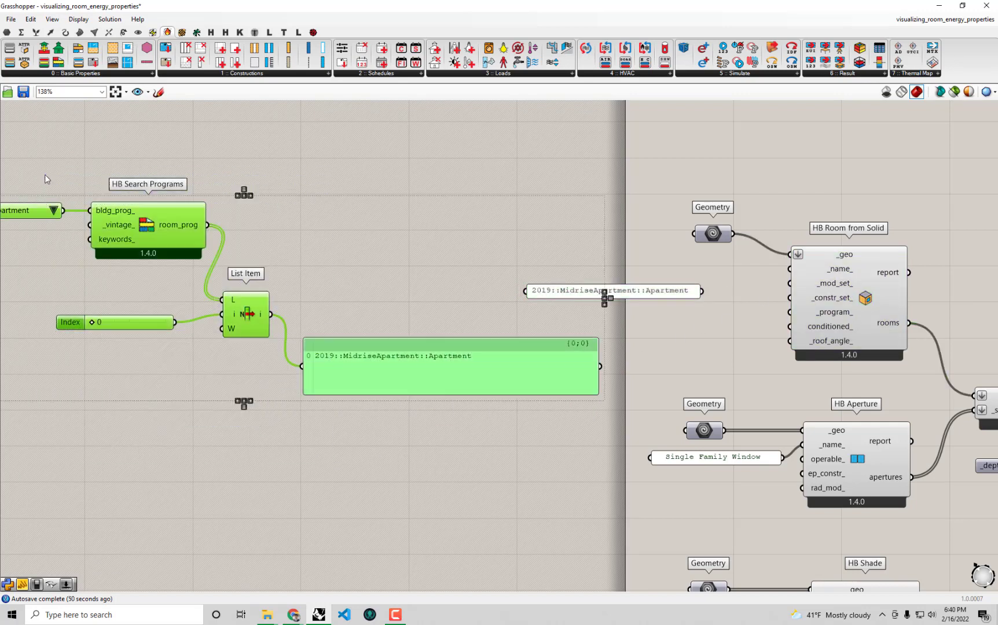
scroll(303, 349, "down", 1)
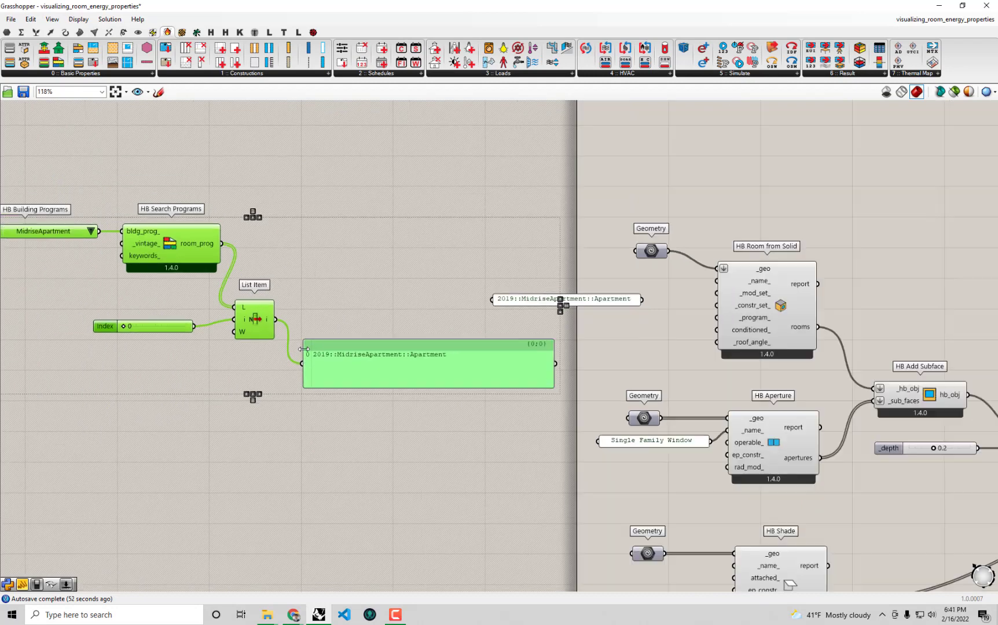
left_click(351, 443)
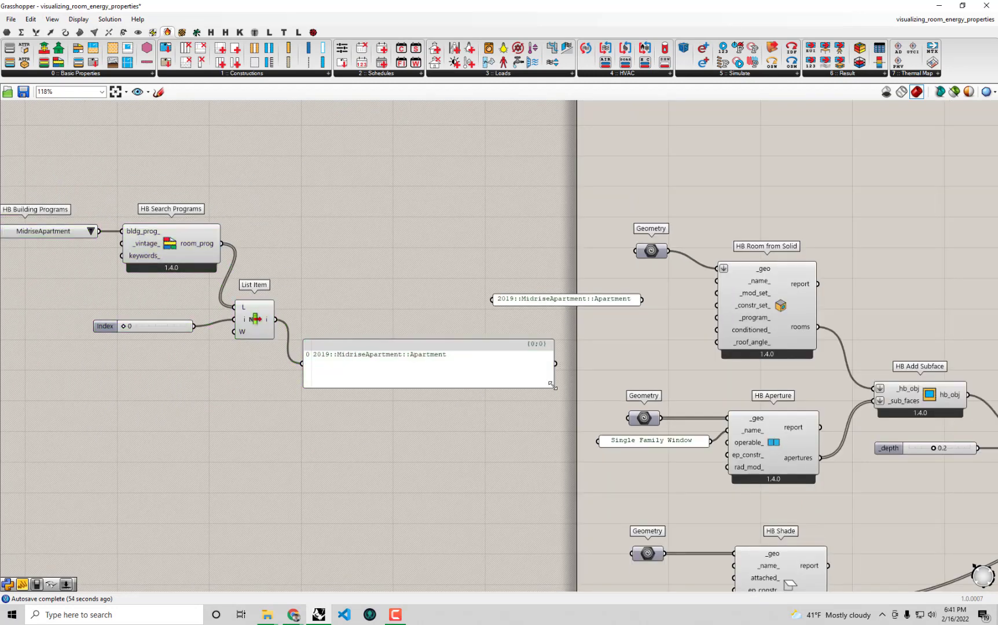
left_click_drag(551, 385, 421, 332)
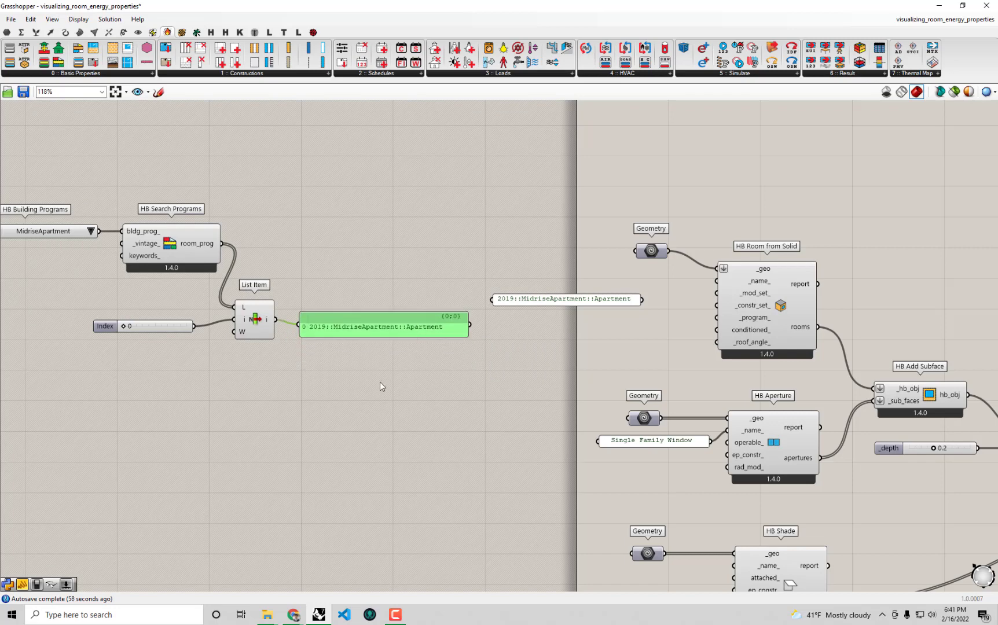
Raise the program-search group and park the MidriseApartment panel beside HB Room from Solid
left_click_drag(367, 398, 61, 207)
left_click_drag(351, 327, 350, 218)
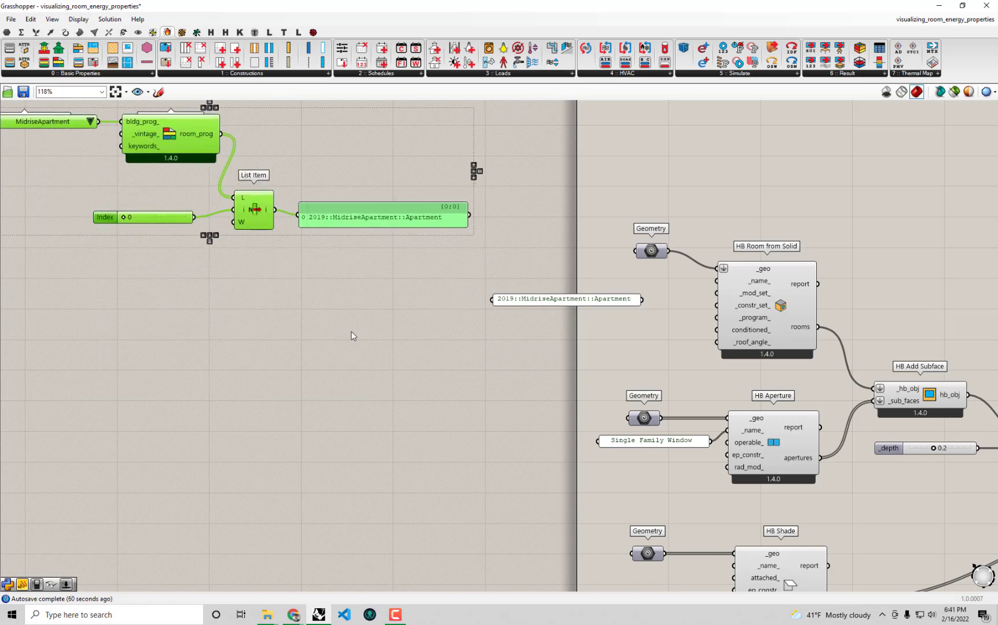
left_click(351, 336)
left_click_drag(530, 301, 565, 304)
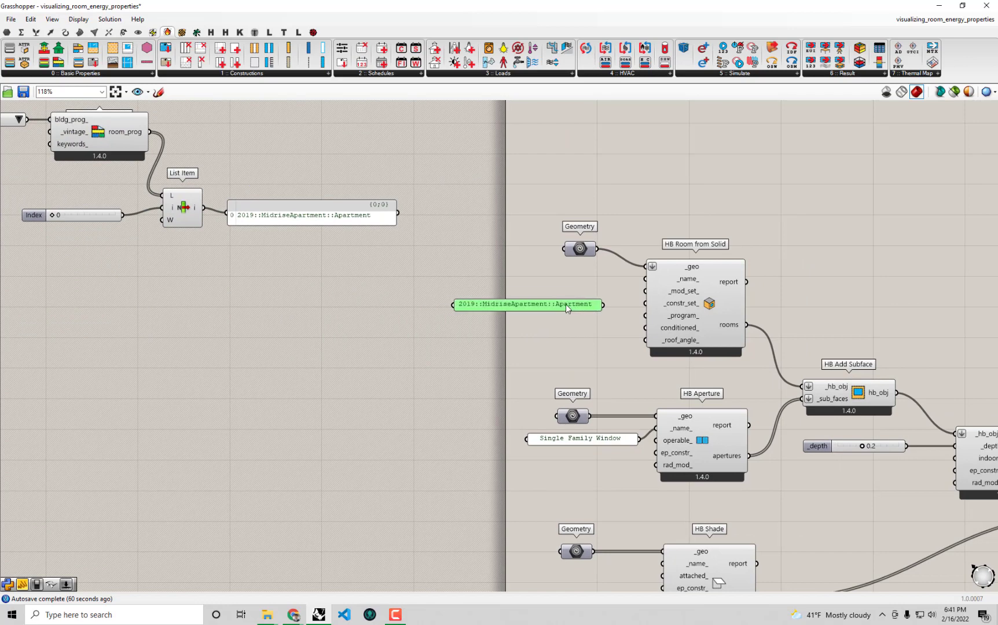
right_click_drag(565, 304, 490, 292)
scroll(363, 280, "up", 3)
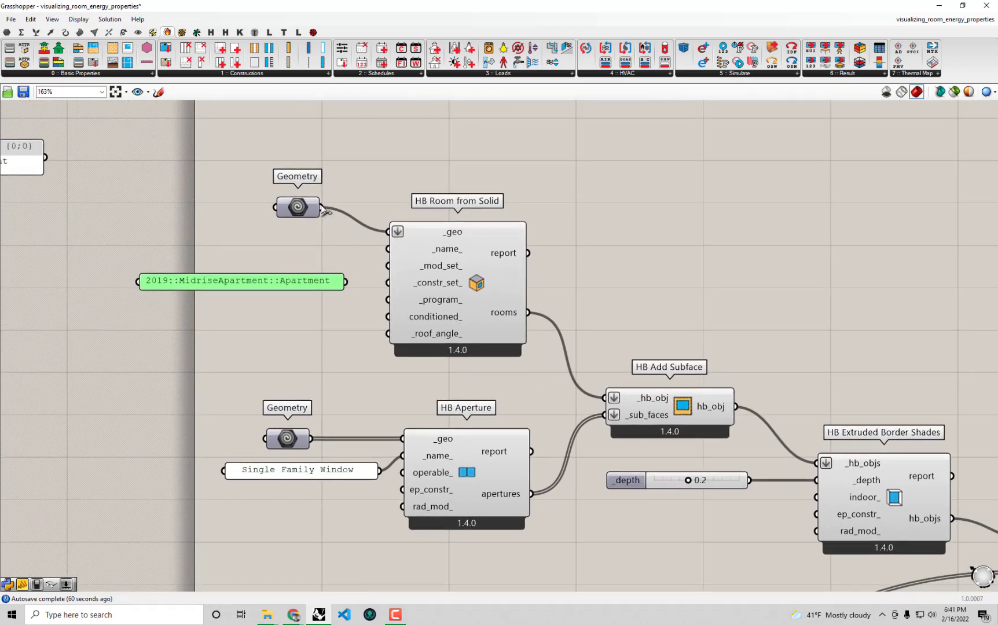
Snap Grasshopper to the right half beside Rhino and locate the room and legend components
left_click(607, 127)
left_click_drag(517, 5, 995, 12)
scroll(742, 222, "down", 4)
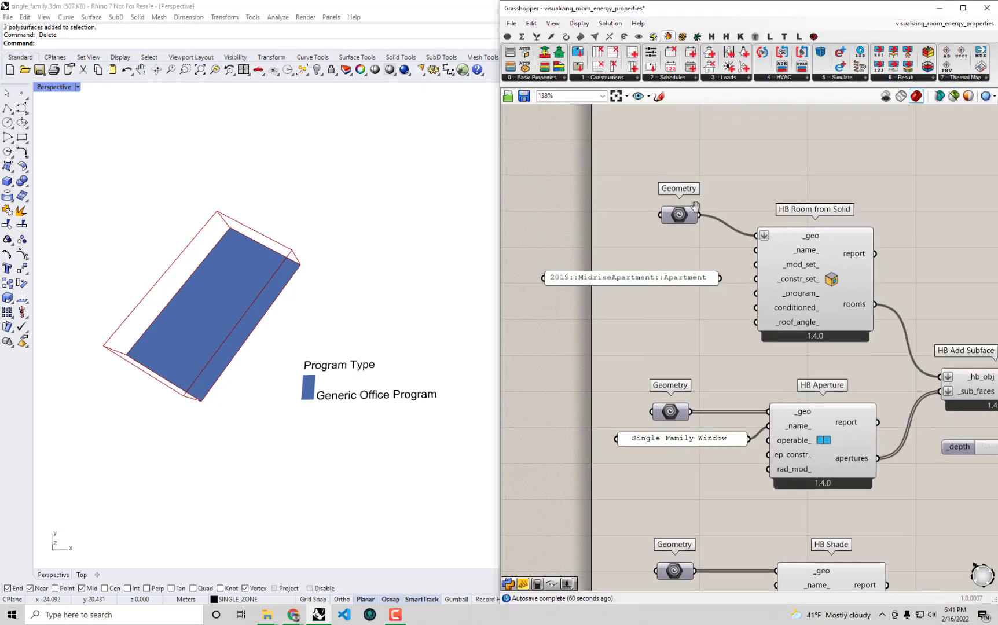
left_click(605, 221)
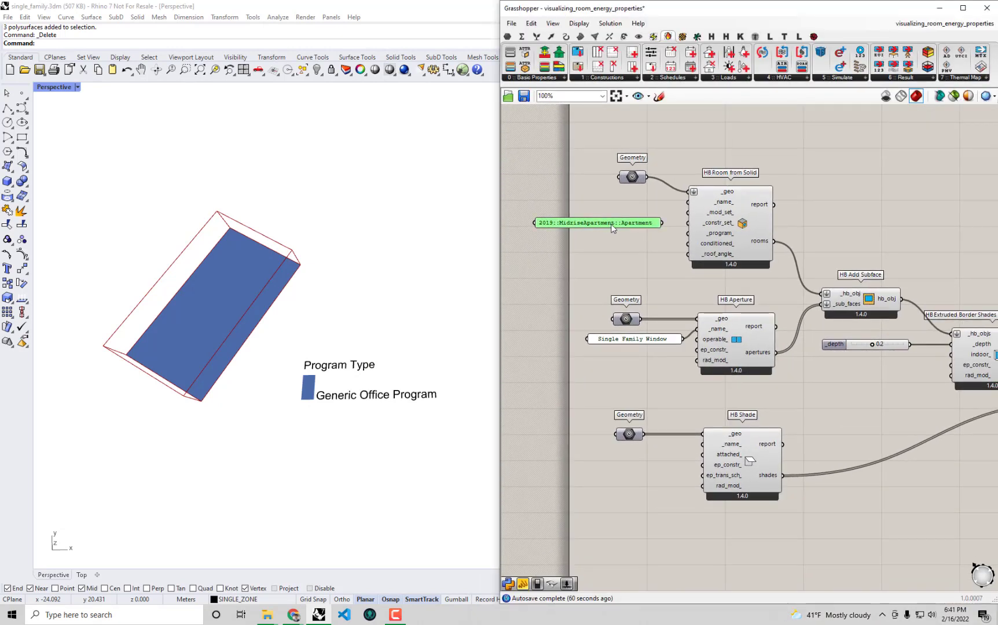
right_click_drag(738, 240, 704, 201)
left_click(707, 182)
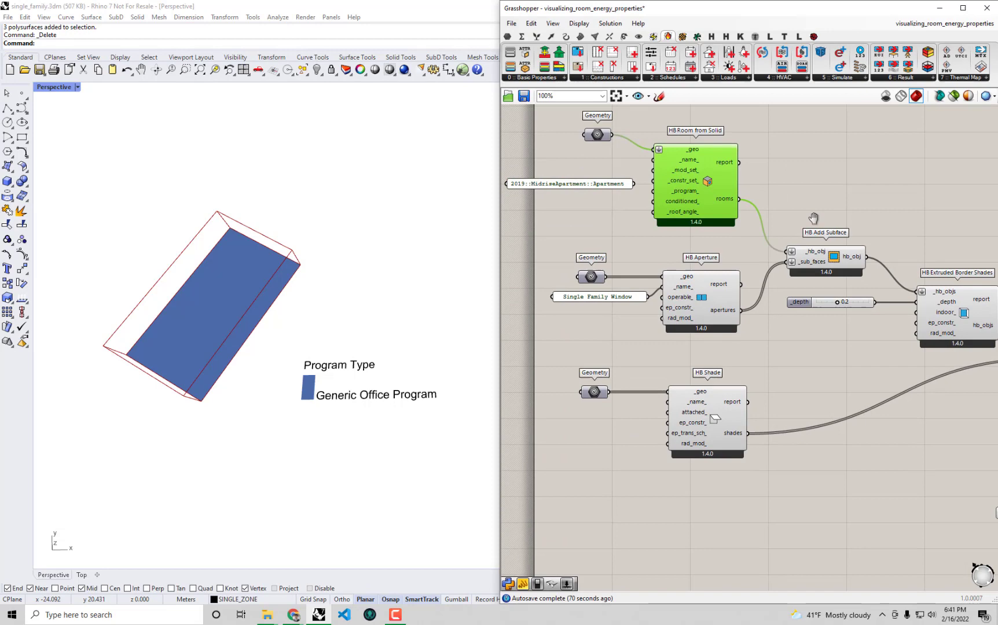
right_click_drag(814, 220, 704, 185)
right_click_drag(926, 324, 764, 170)
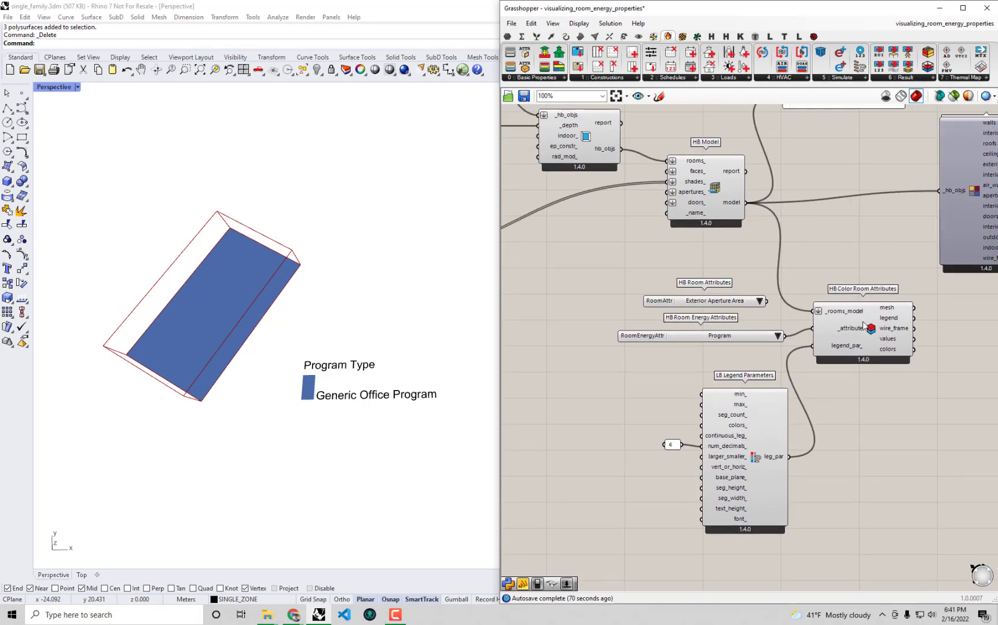
left_click(864, 324)
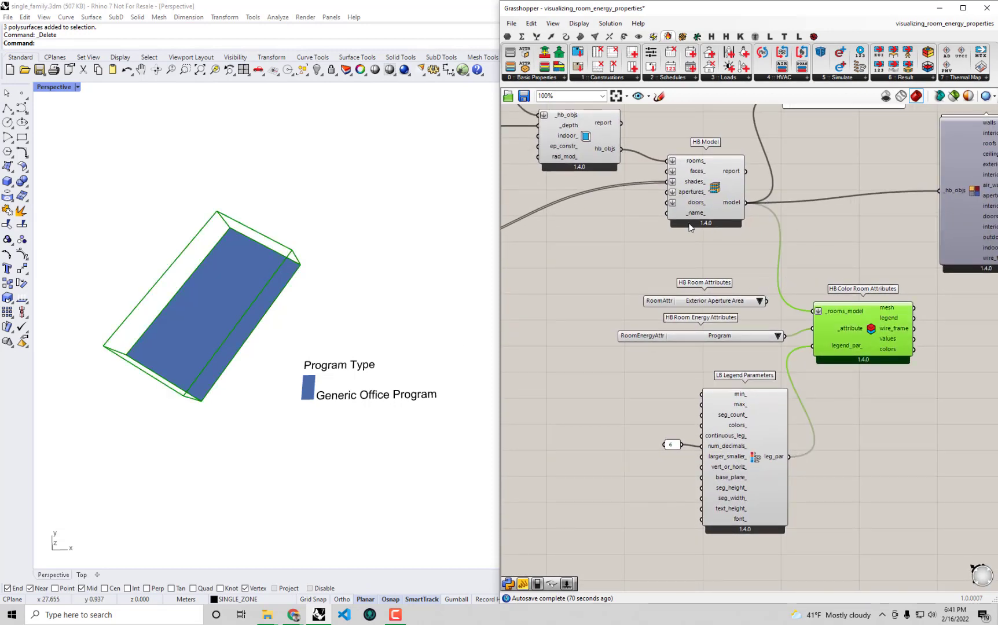
right_click_drag(678, 336, 665, 261)
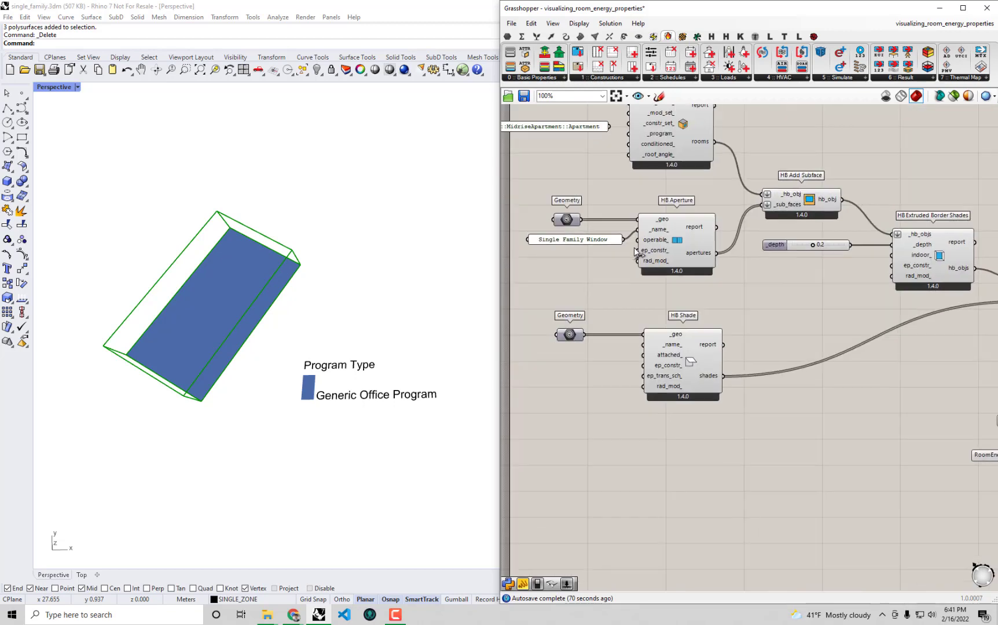
scroll(678, 203, "up", 2)
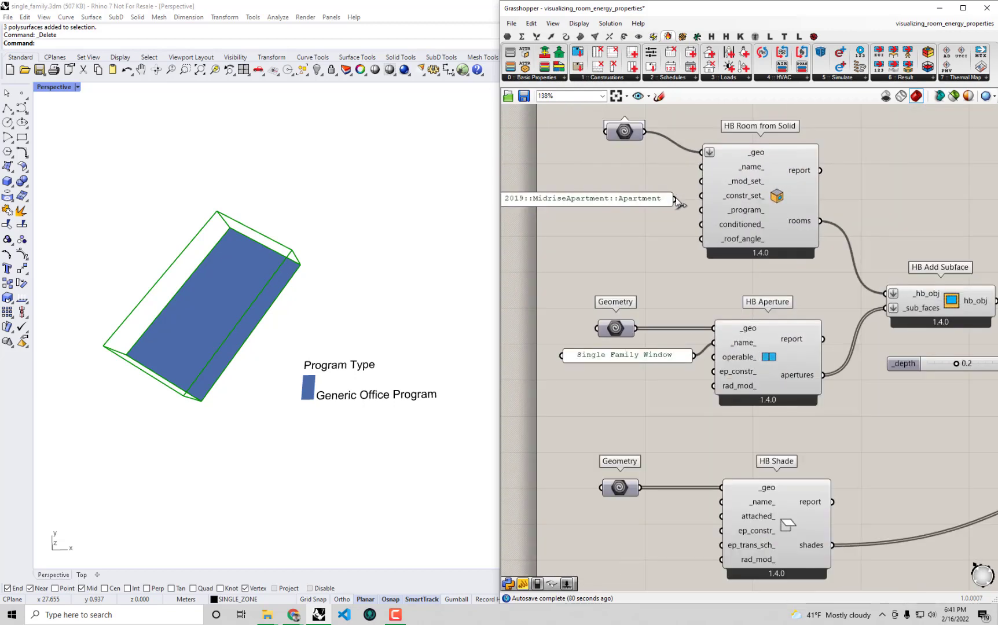
Wire the MidriseApartment panel into _program_ and confirm the Rhino legend reads 2019::MidriseApartment::Apartment
left_click_drag(675, 199, 692, 216)
mouse_move(707, 215)
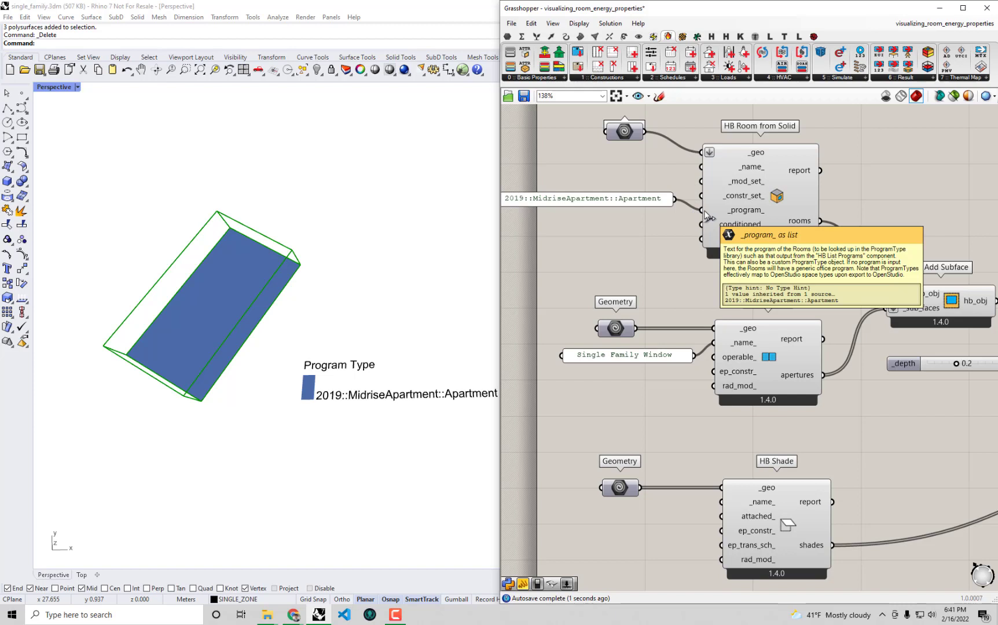
right_click_drag(420, 312, 327, 384)
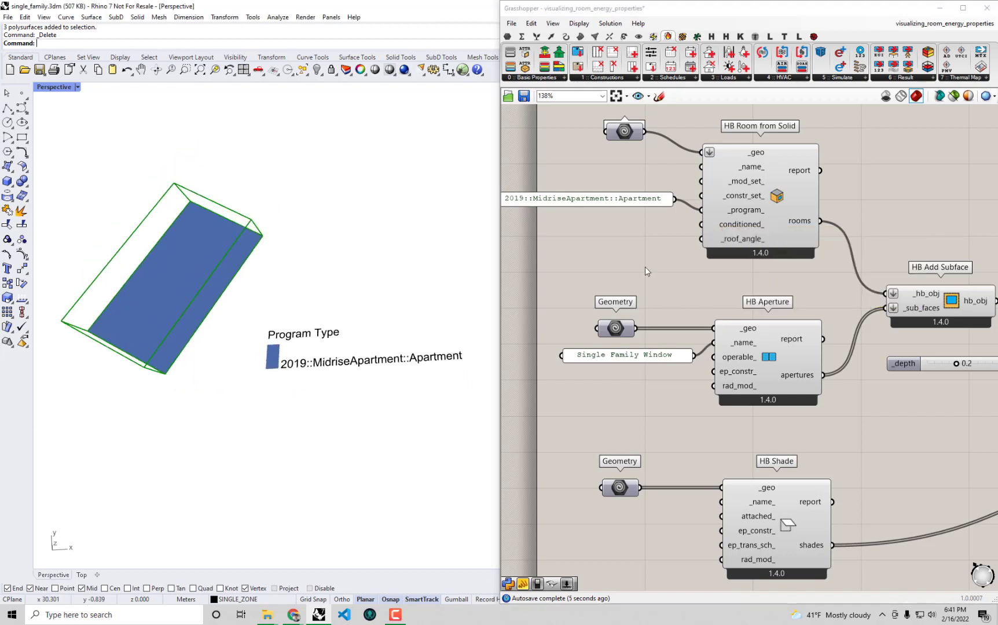
left_click(698, 255)
left_click(655, 198)
scroll(657, 200, "down", 2)
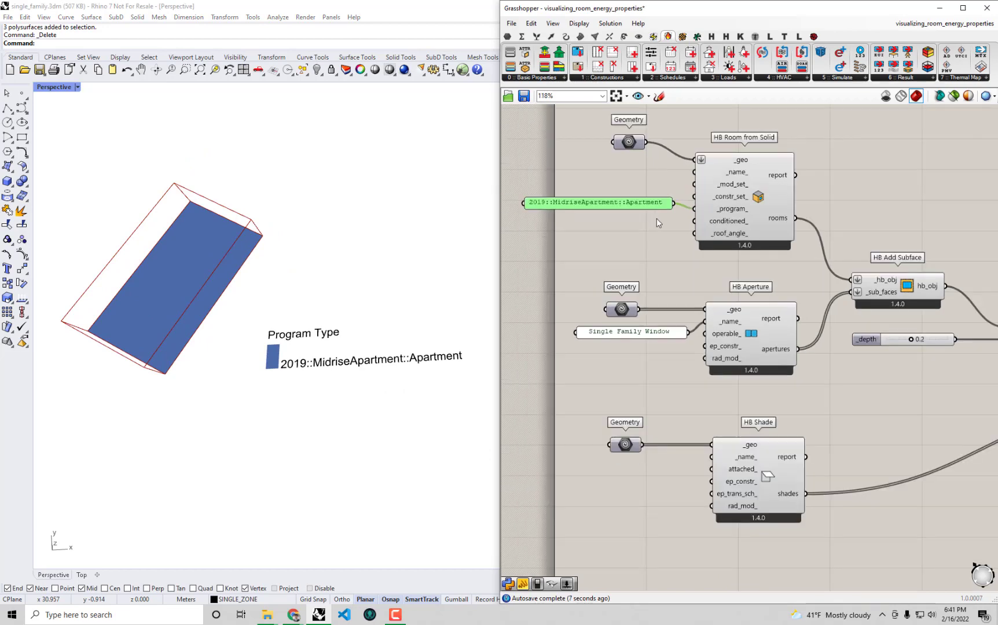
right_click_drag(764, 264, 654, 179)
right_click_drag(822, 400, 760, 326)
Color the room by People, Lighting and Electric Equipment per Area, ending on Hot Water per Area (0.149258)
scroll(760, 326, "up", 1)
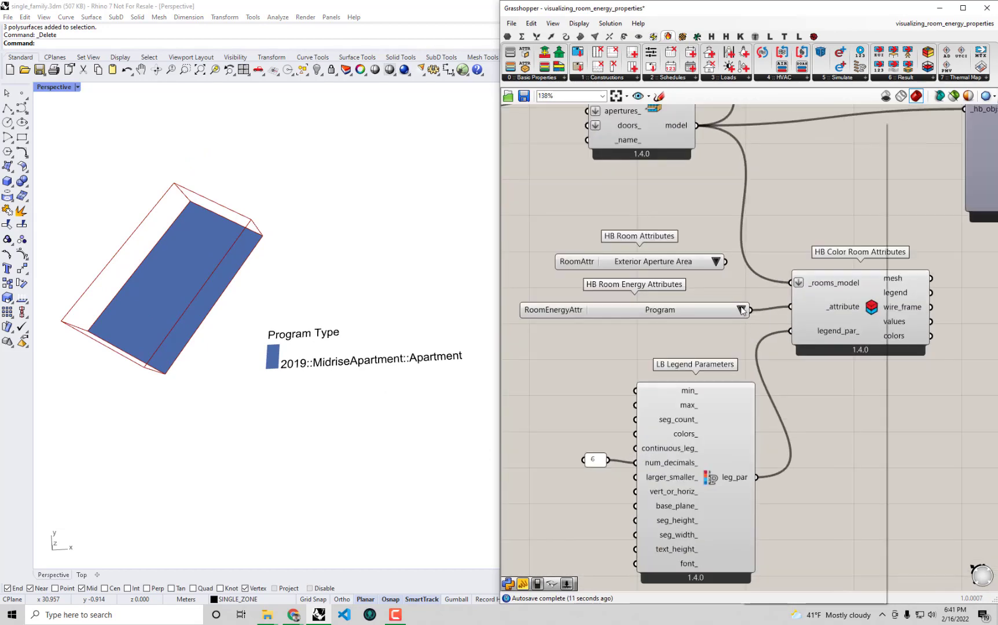
left_click(742, 310)
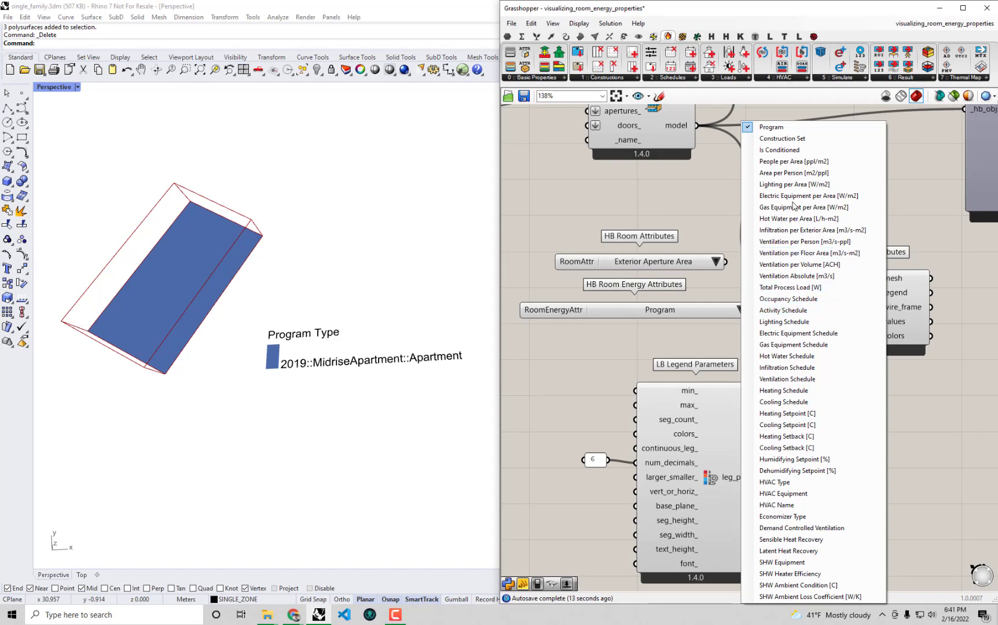
left_click(796, 162)
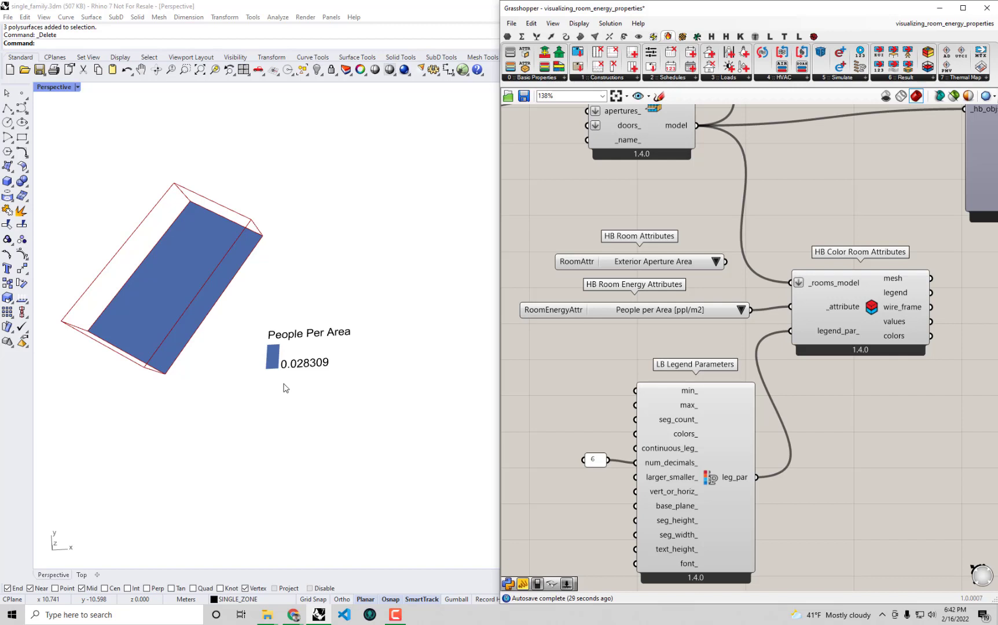
left_click(741, 310)
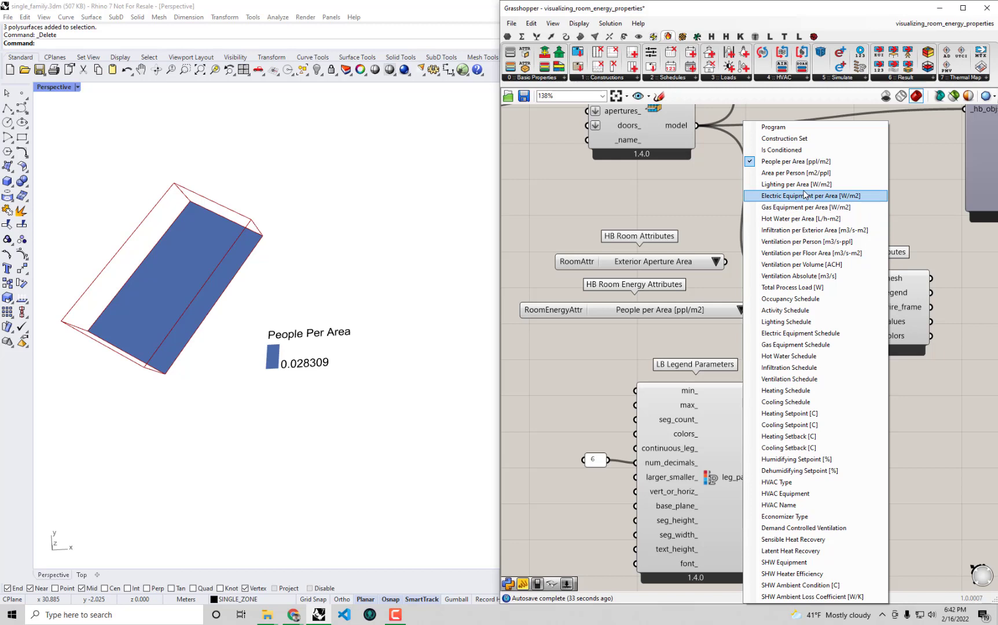
left_click(802, 184)
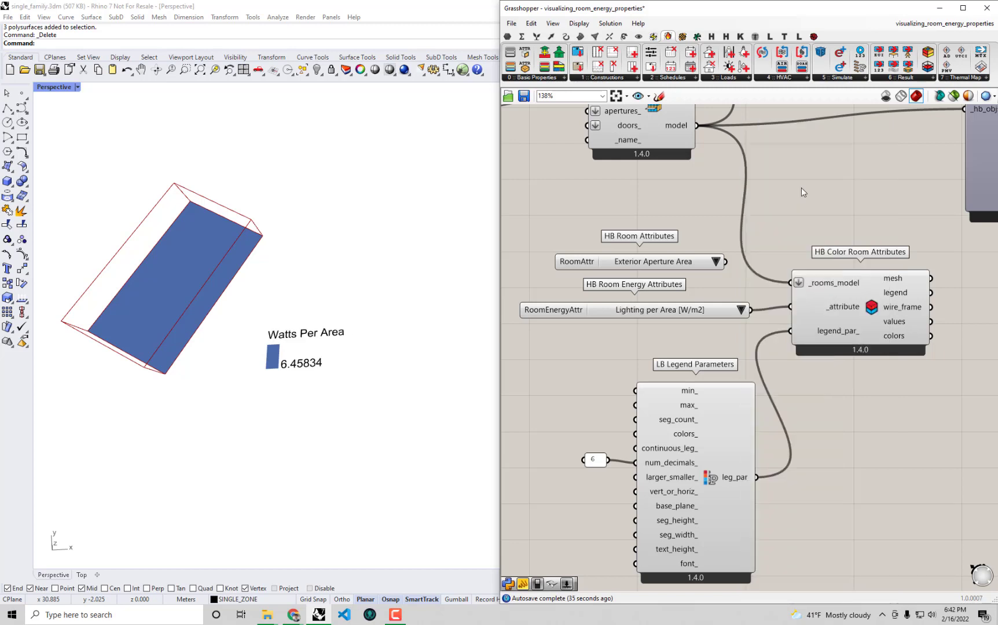
left_click(743, 311)
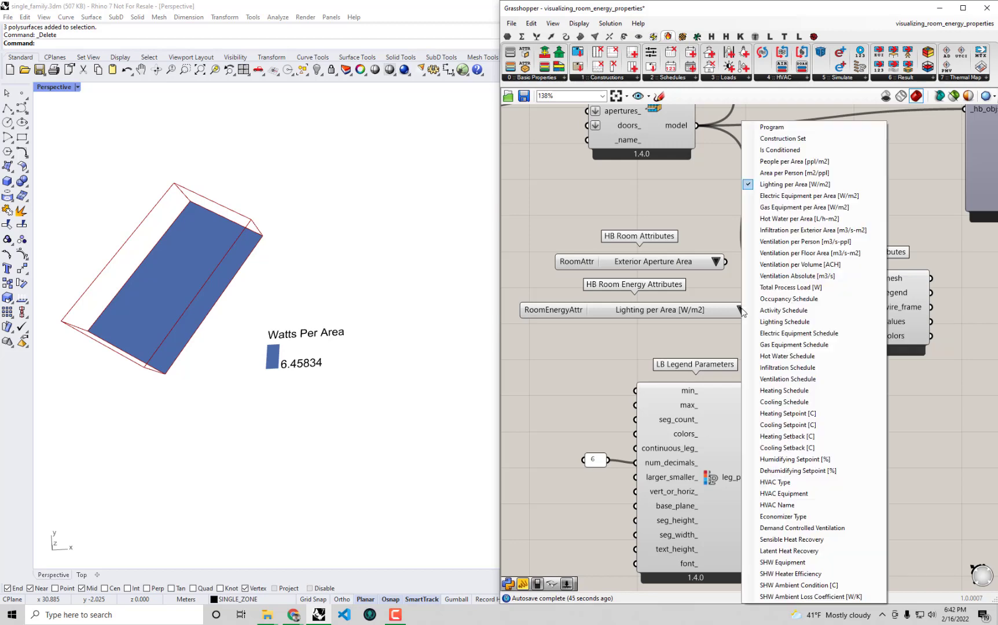
left_click(809, 195)
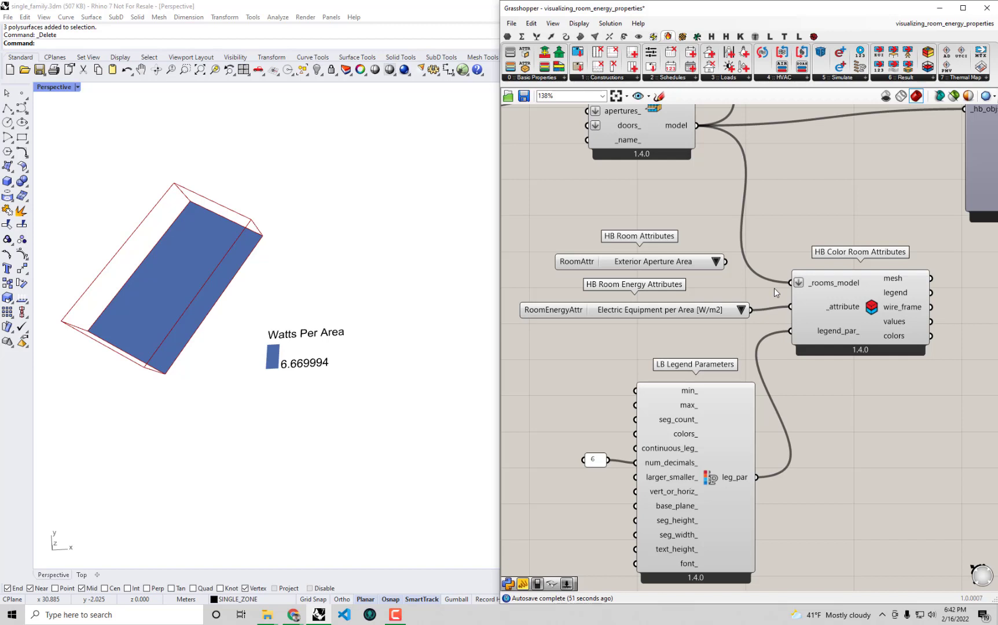
left_click(742, 311)
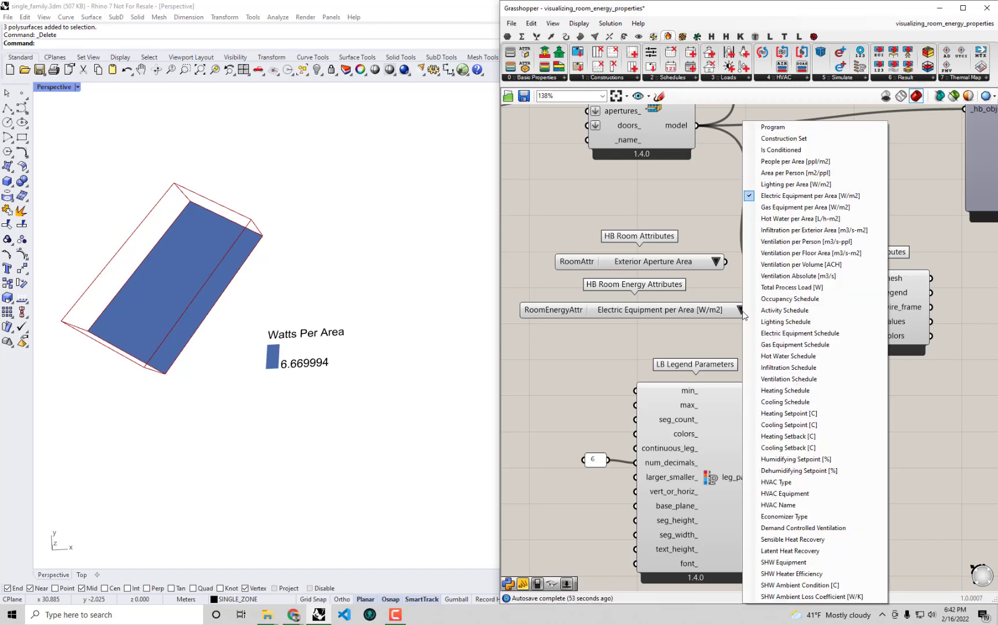
left_click(808, 218)
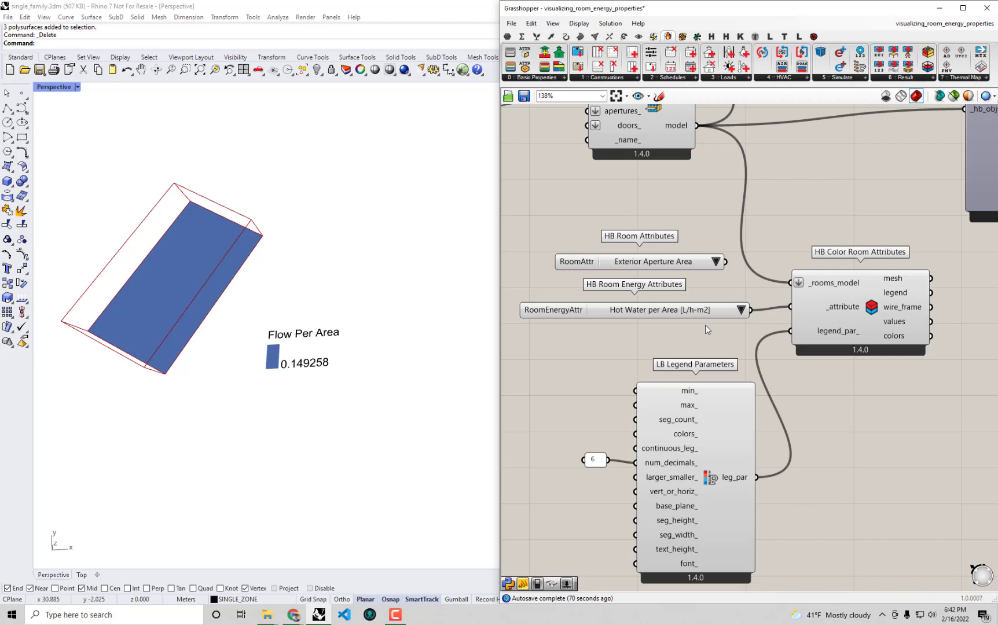
Color the room by Infiltration per Exterior Area, then Ventilation per Person, per Floor Area and per Volume
left_click(741, 310)
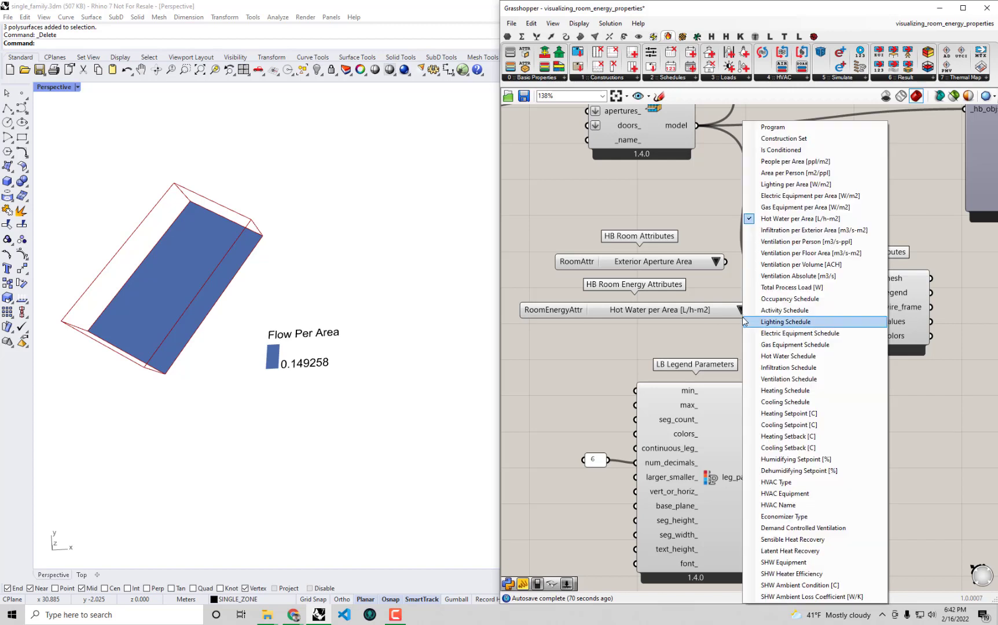
left_click(802, 230)
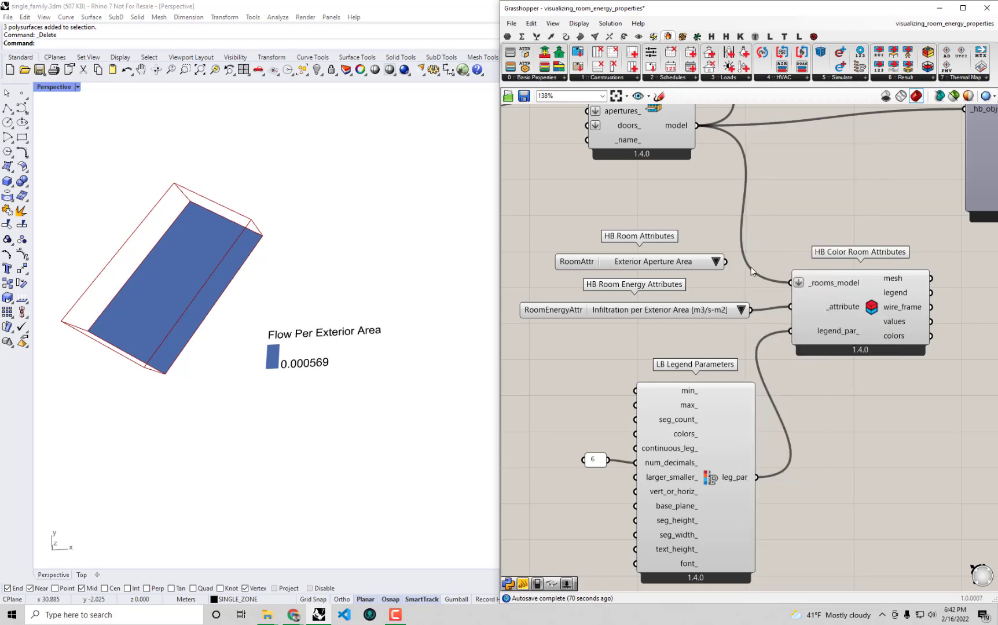
left_click(741, 311)
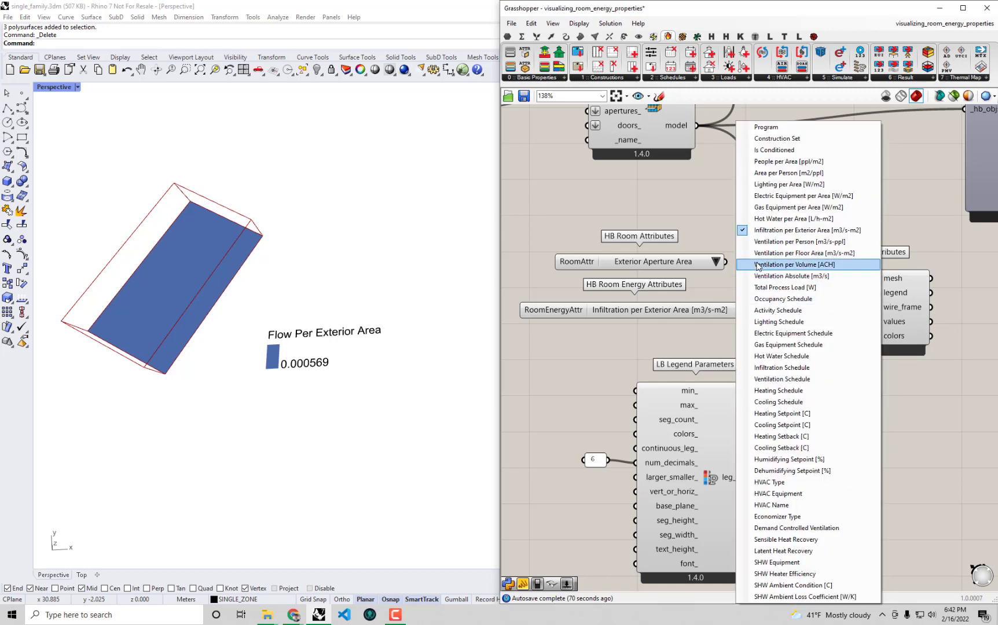
left_click(766, 243)
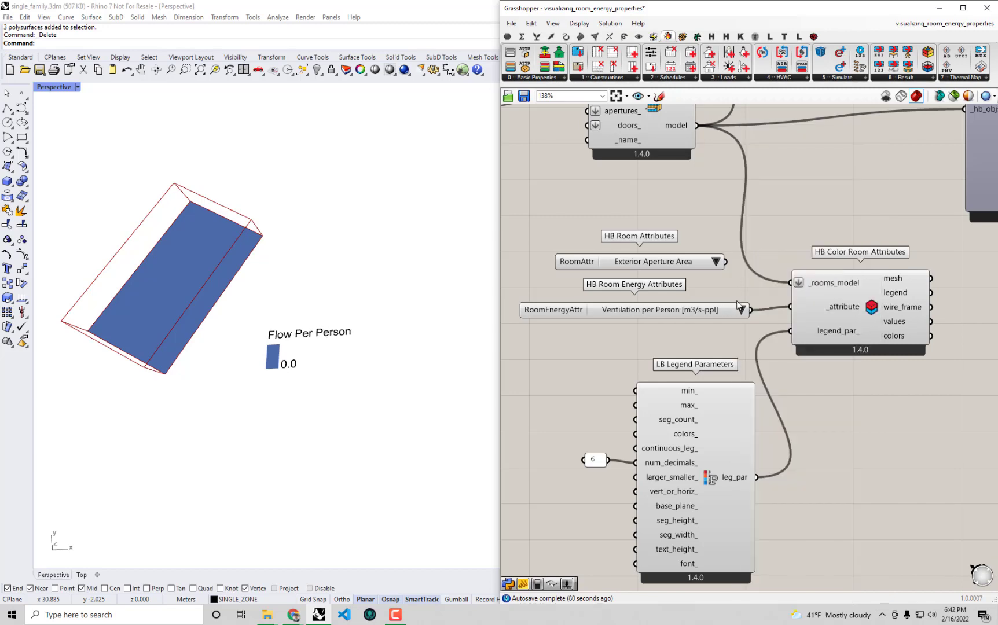
left_click(740, 311)
left_click(774, 256)
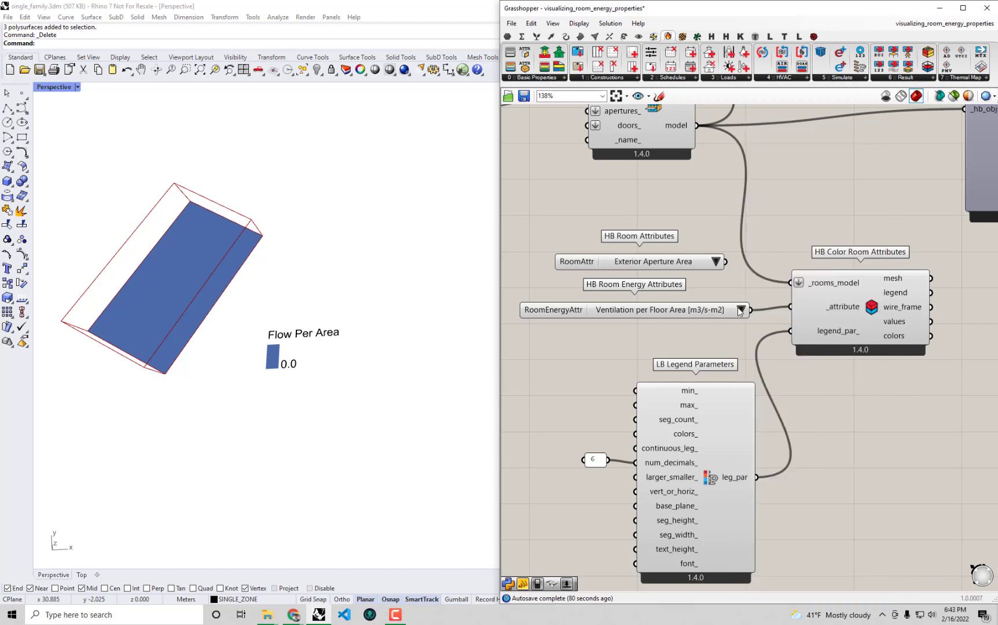
left_click(741, 310)
left_click(756, 265)
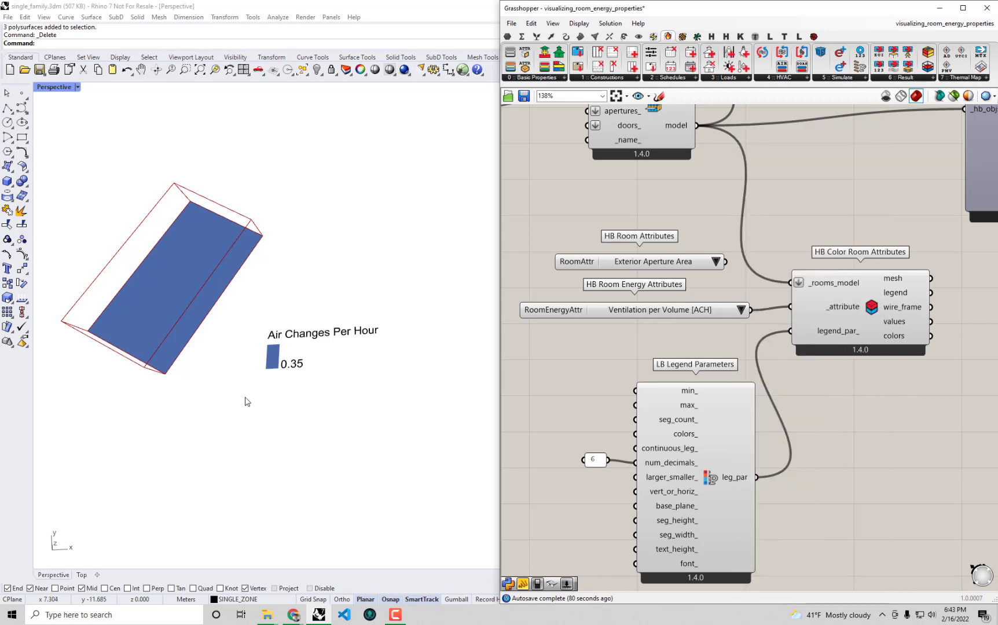
Color the room by Occupancy, Activity and Lighting Schedules, ending on Electric Equipment Schedule
left_click(741, 310)
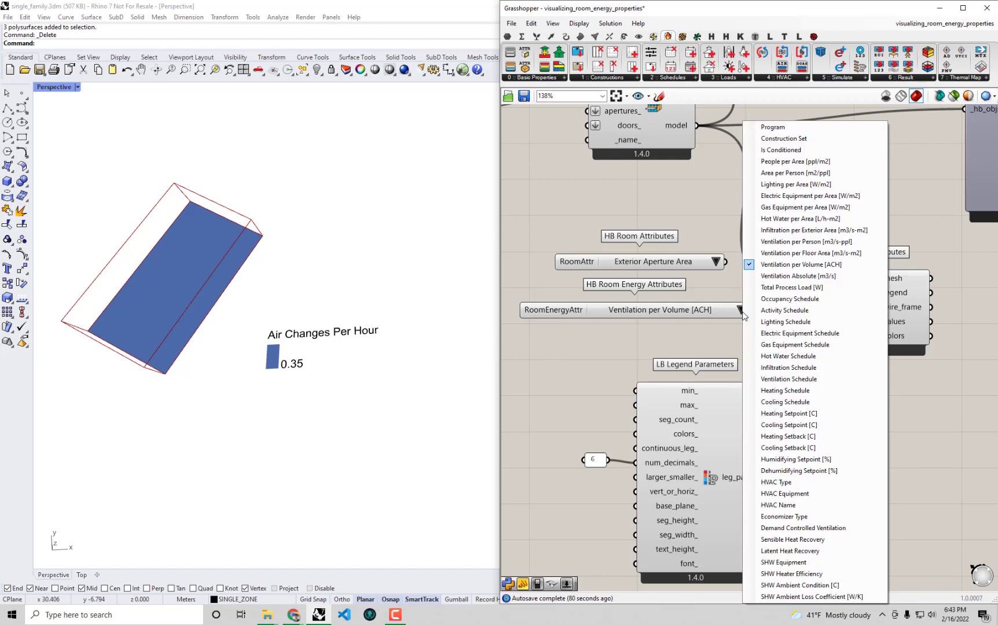
left_click(775, 298)
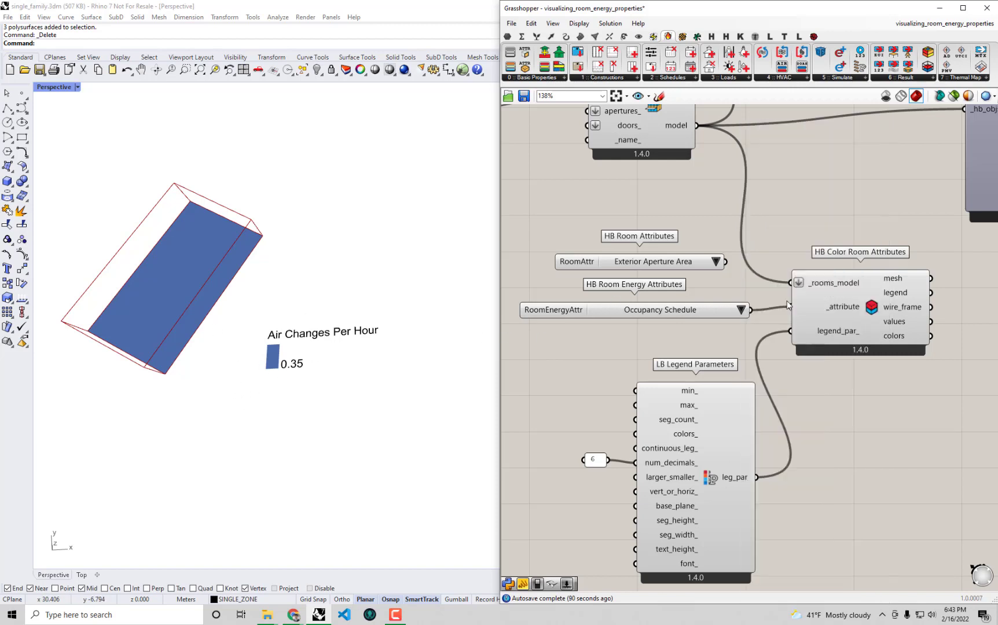
left_click(742, 311)
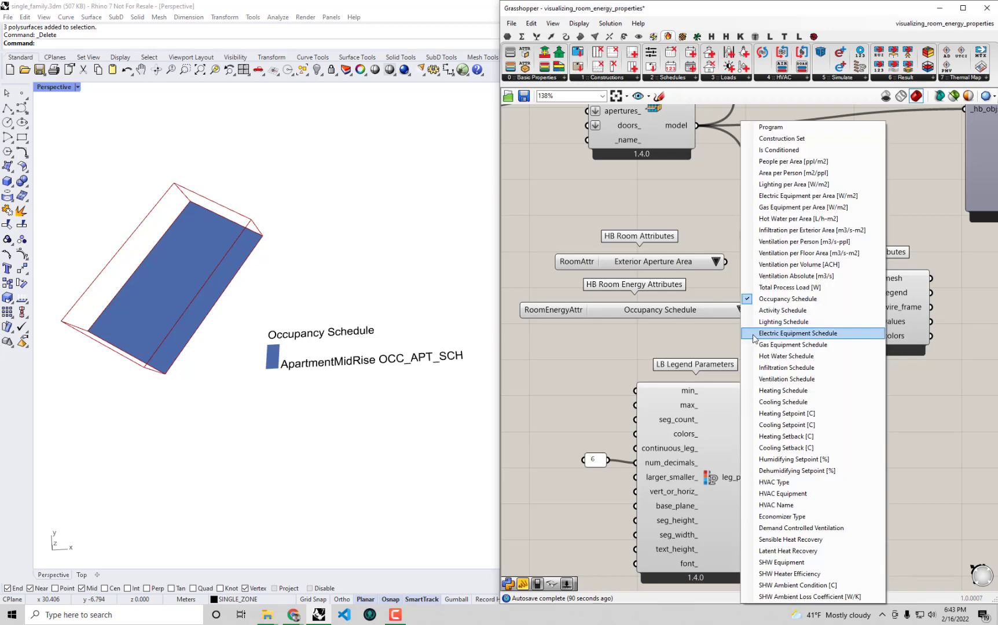
left_click(764, 312)
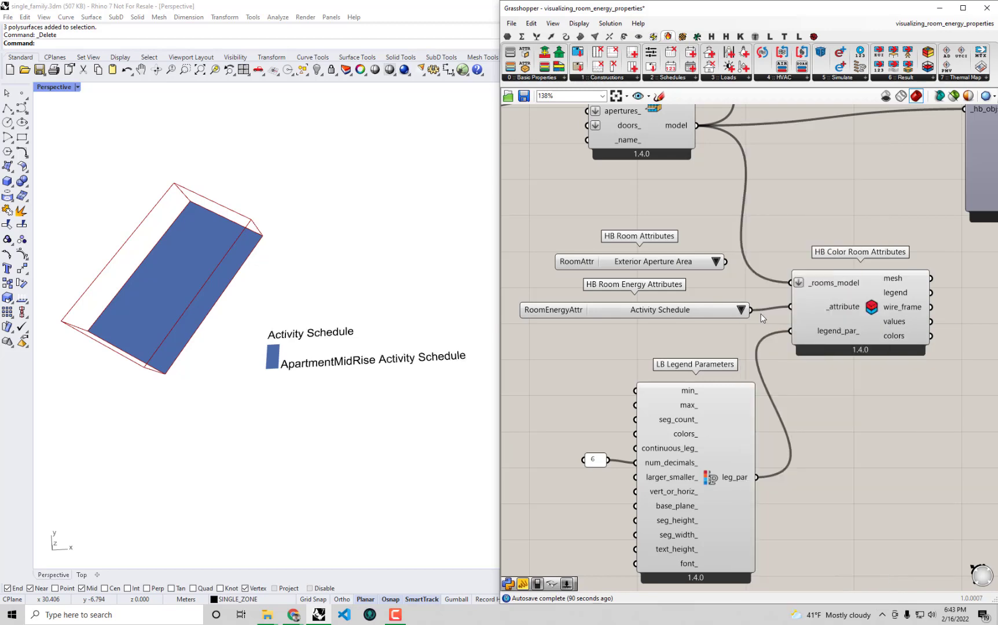
left_click(741, 312)
left_click(763, 322)
left_click(741, 311)
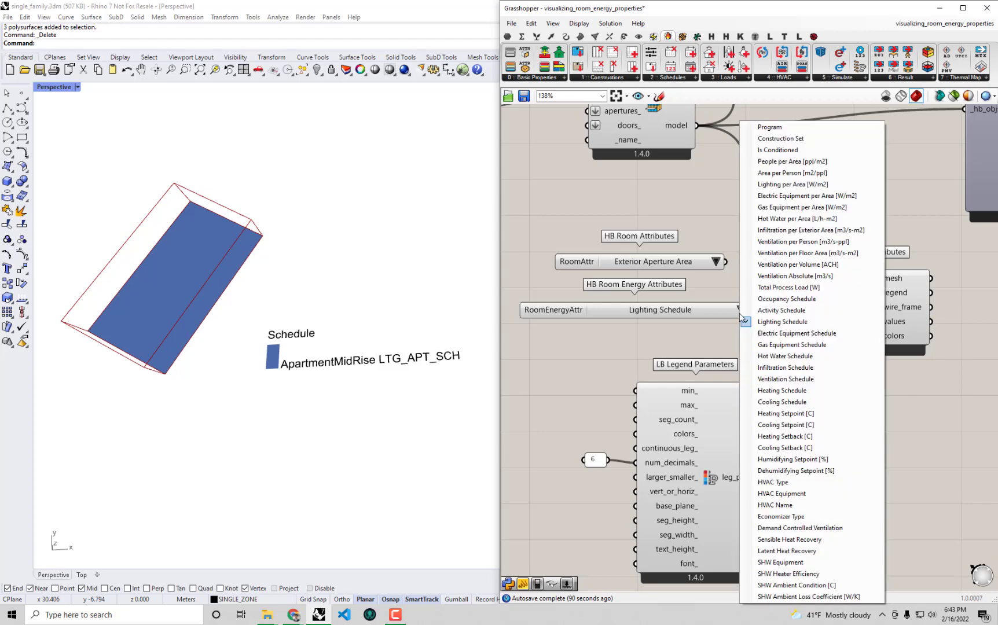
left_click(758, 335)
left_click(742, 310)
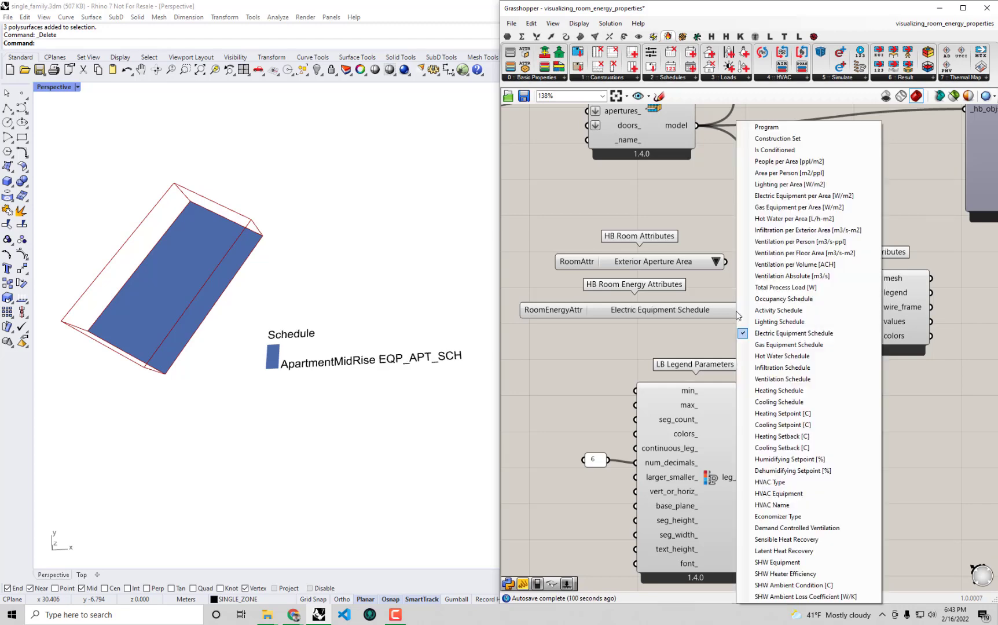
Color the room by Heating Setpoint, Cooling Setpoint and Heating Setback, ending on Cooling Setback [C]
left_click(782, 412)
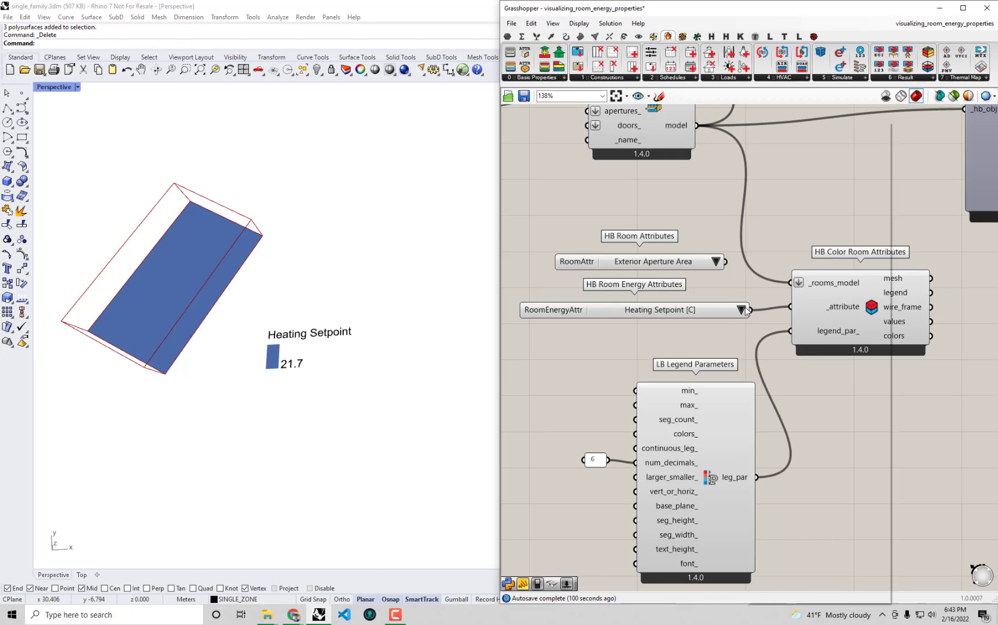
left_click(742, 310)
left_click(784, 425)
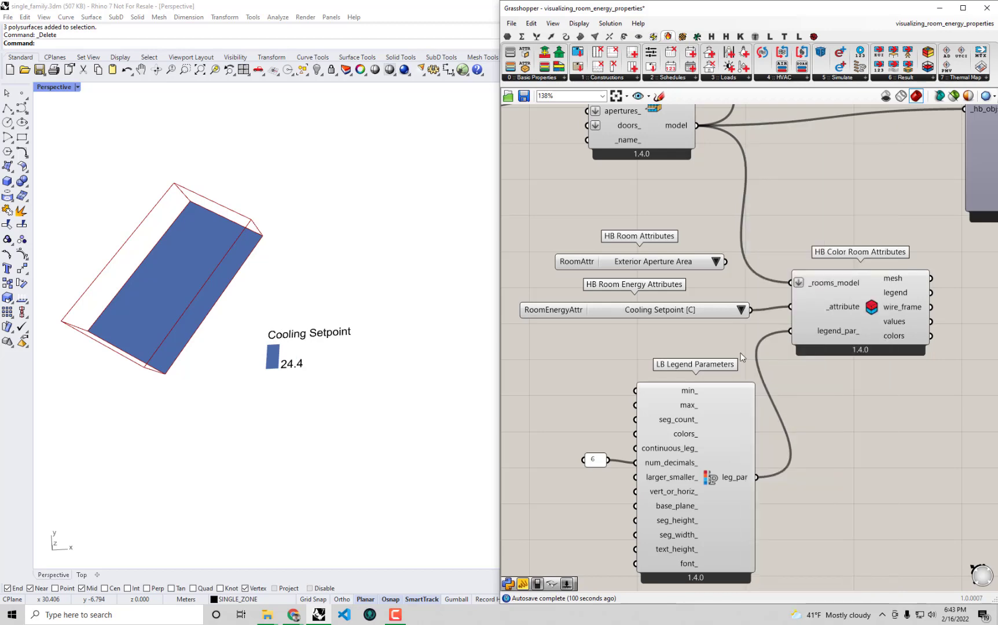
left_click(740, 310)
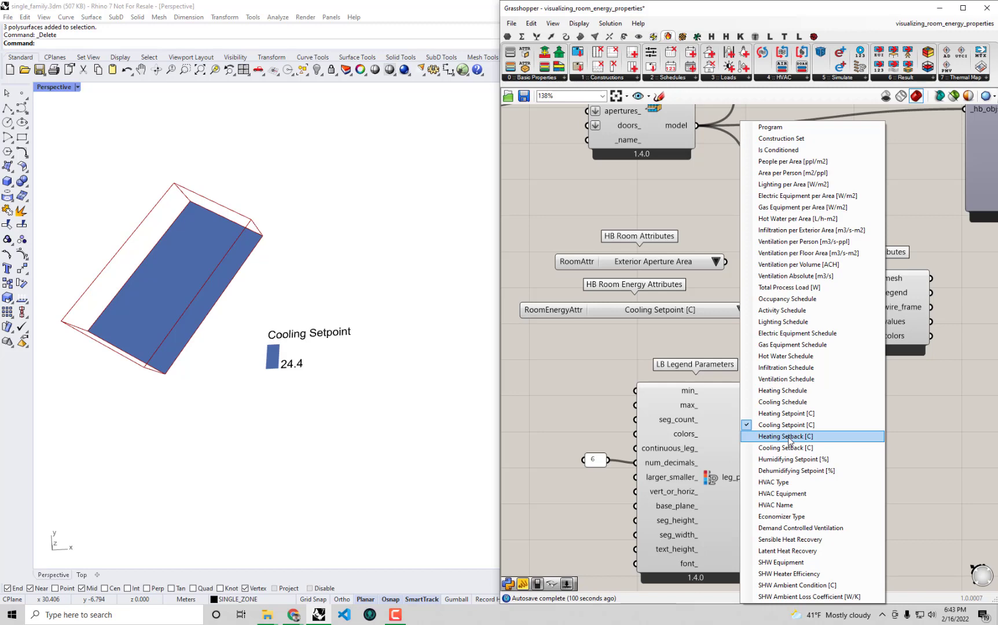
left_click(790, 437)
left_click(741, 310)
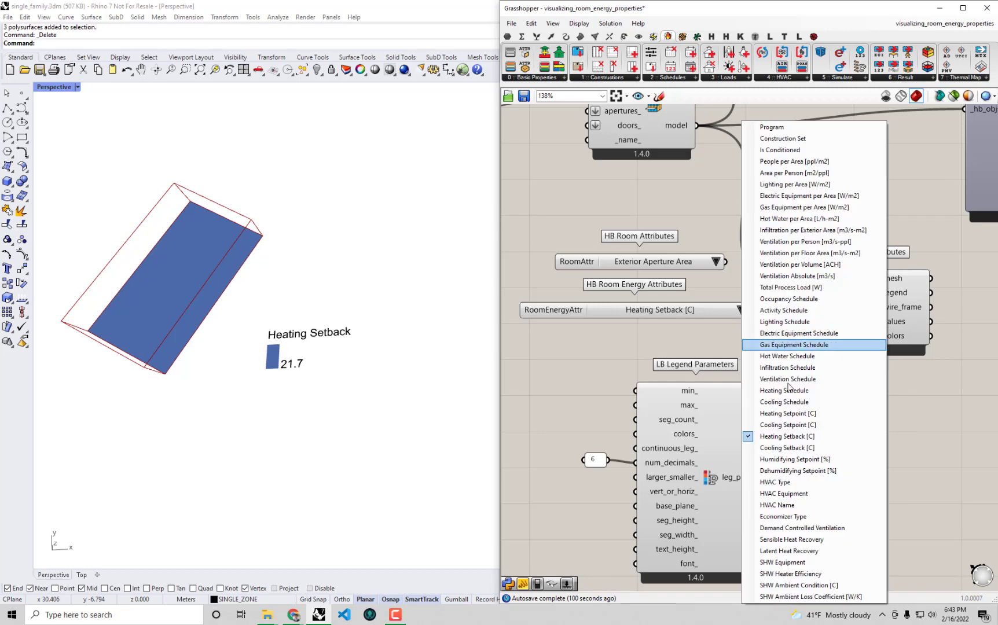
left_click(791, 449)
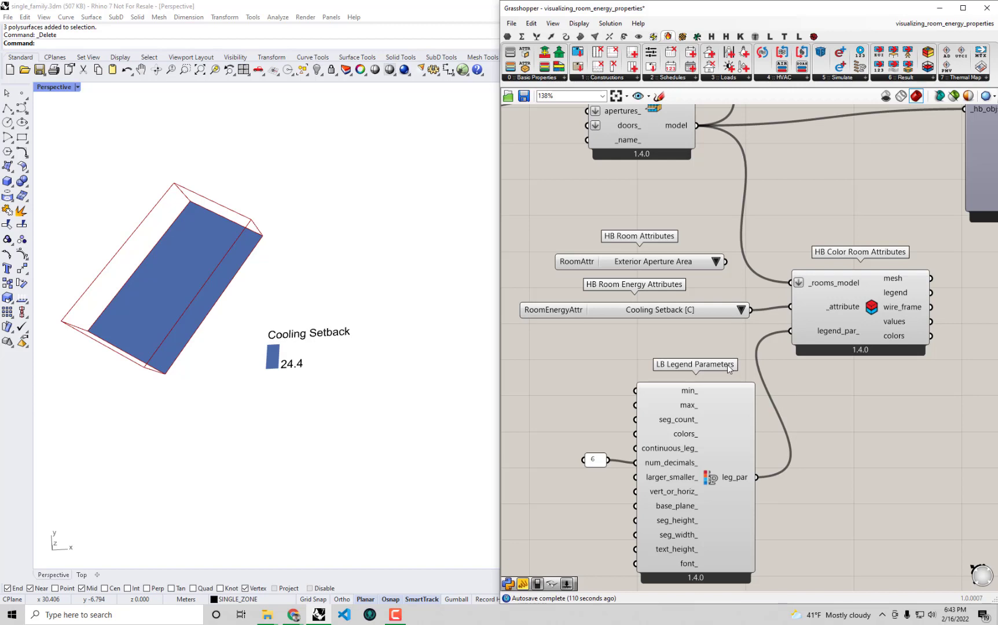
Pan the Rhino view to reframe the room and legend, and bring up the RoomEnergyAttr list again
right_click_drag(317, 300, 368, 320, "shift")
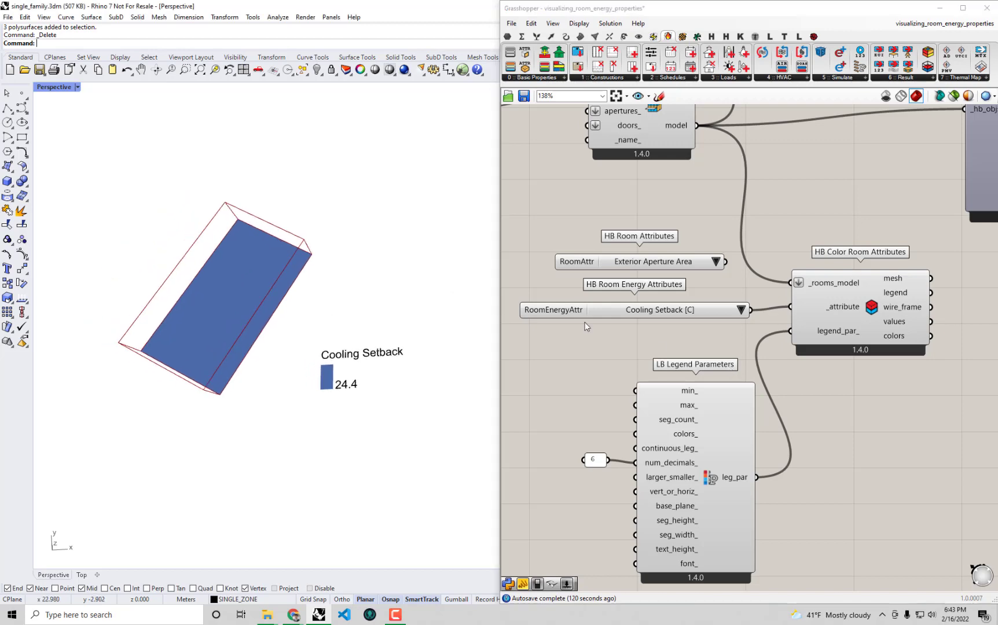
left_click(733, 311)
left_click(737, 311)
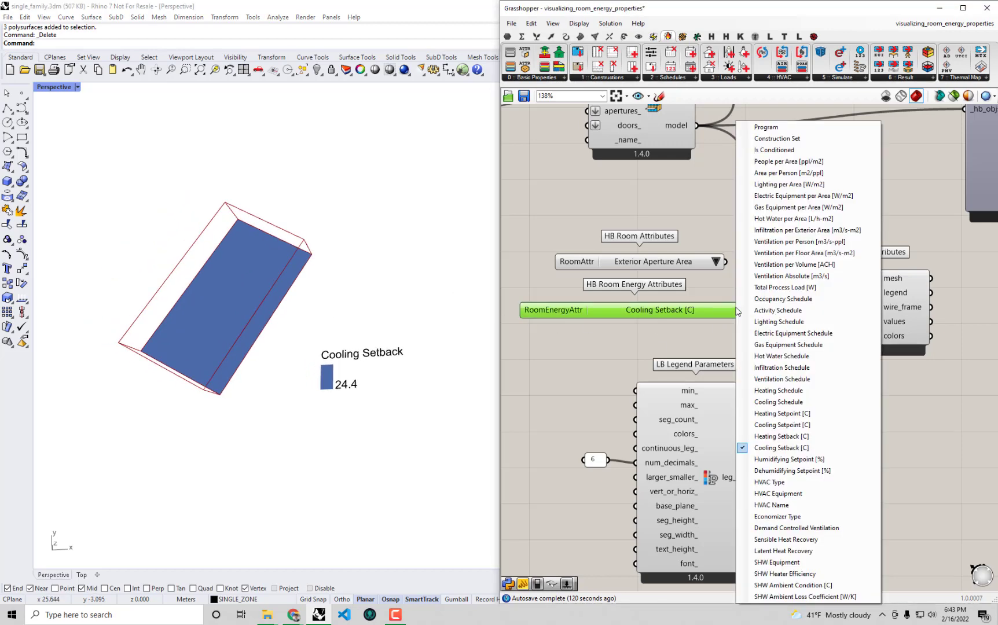
scroll(683, 347, "down", 3)
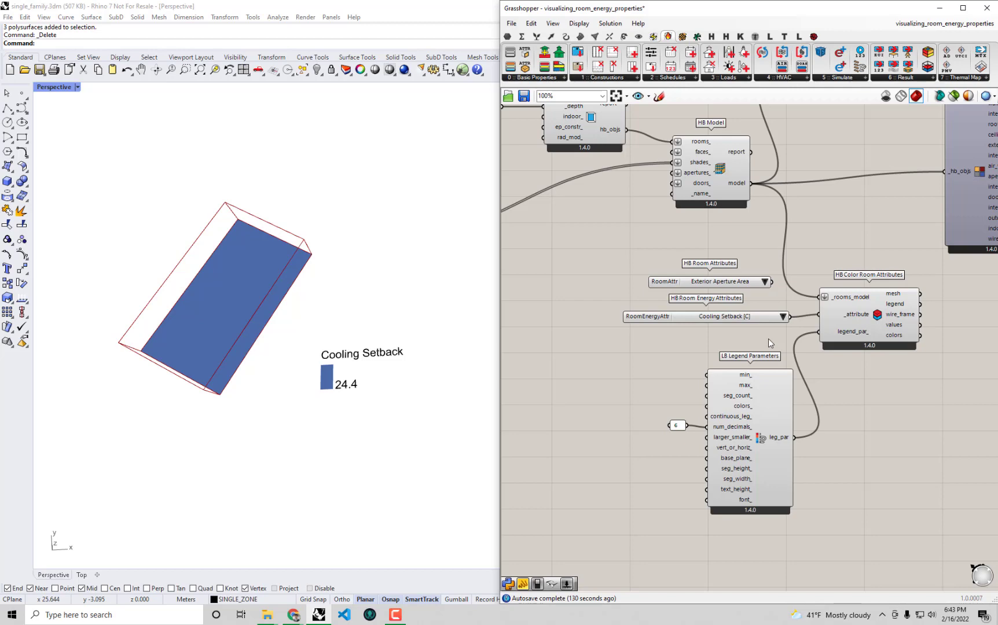
Switch the RoomEnergyAttr to Construction Set and pan so the full Default Generic Construction Set legend shows
scroll(747, 324, "up", 3)
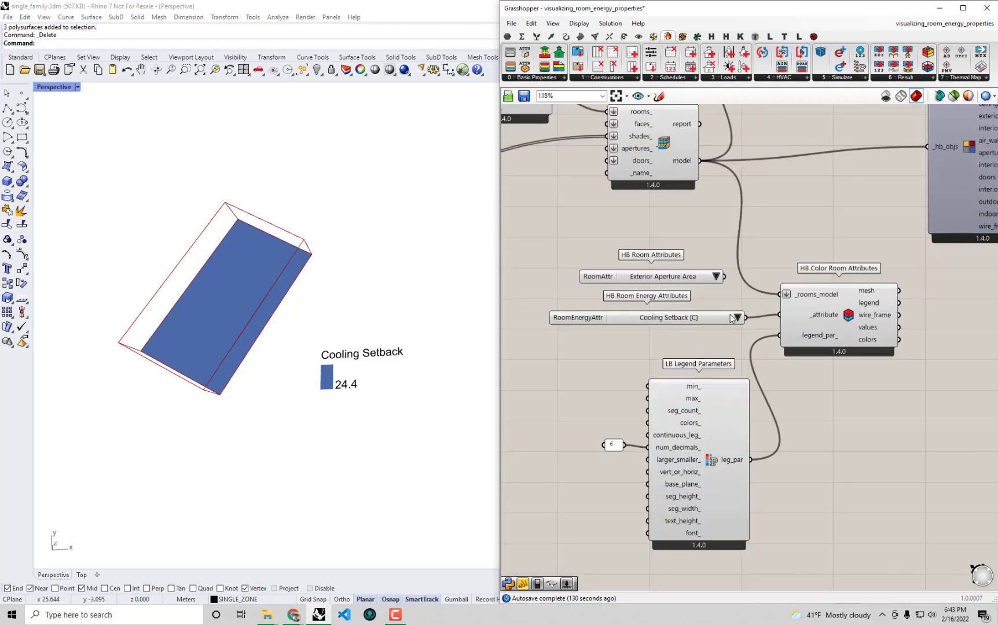
left_click(738, 318)
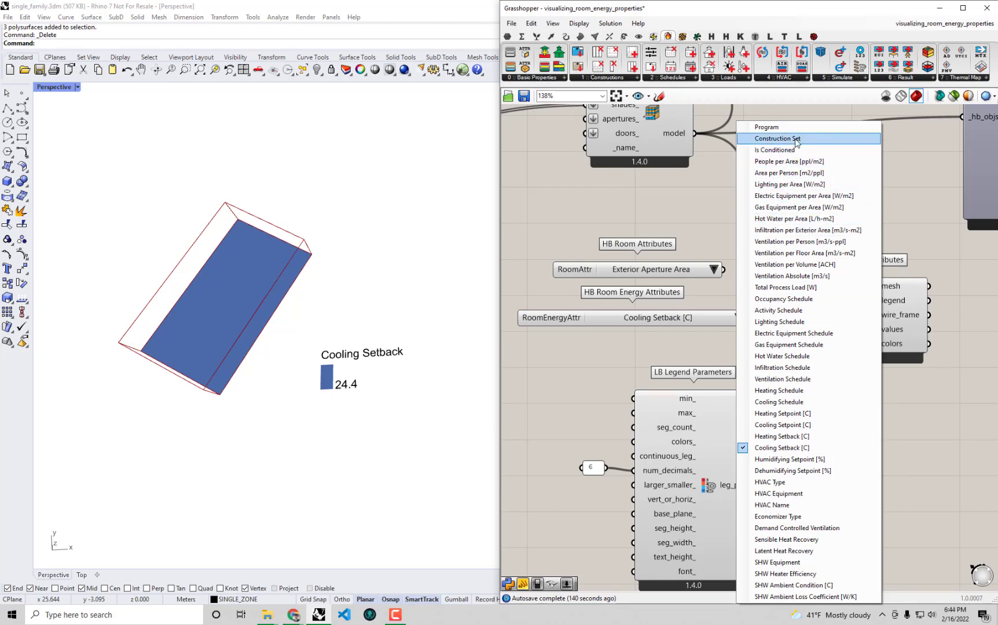
left_click(778, 139)
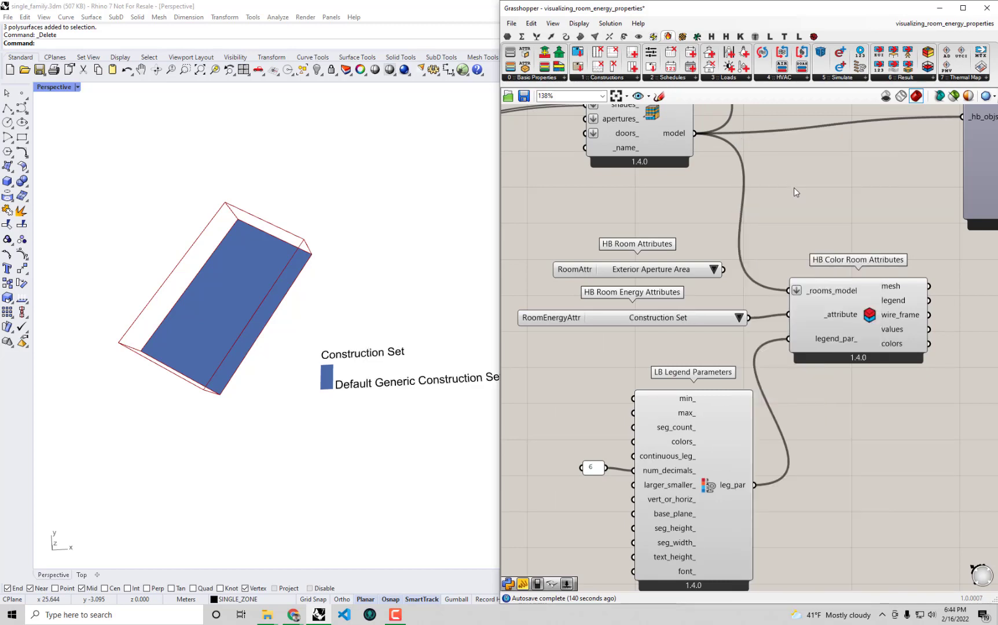
right_click_drag(441, 347, 397, 365, "shift")
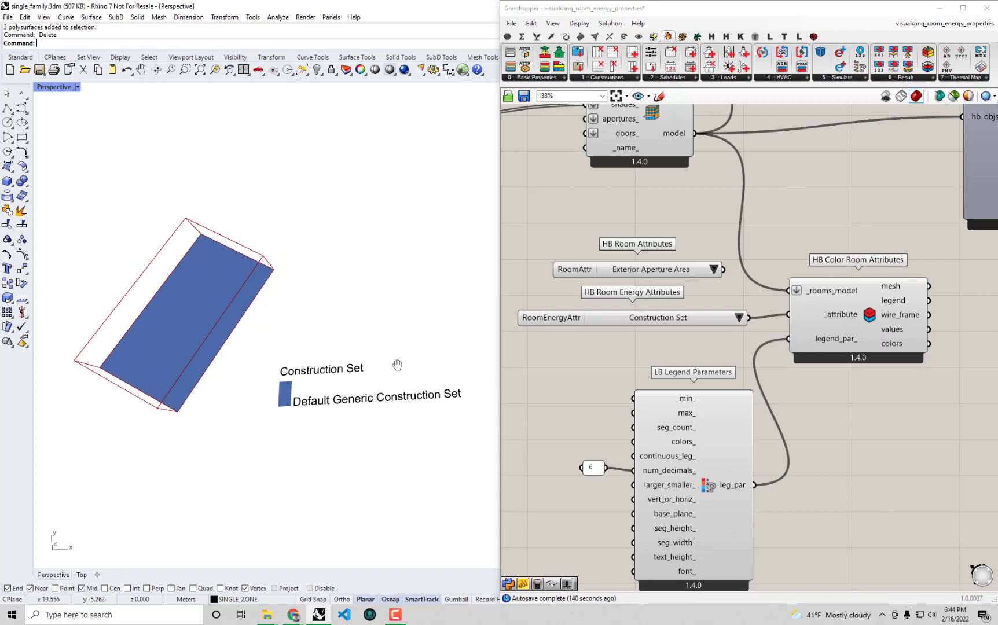